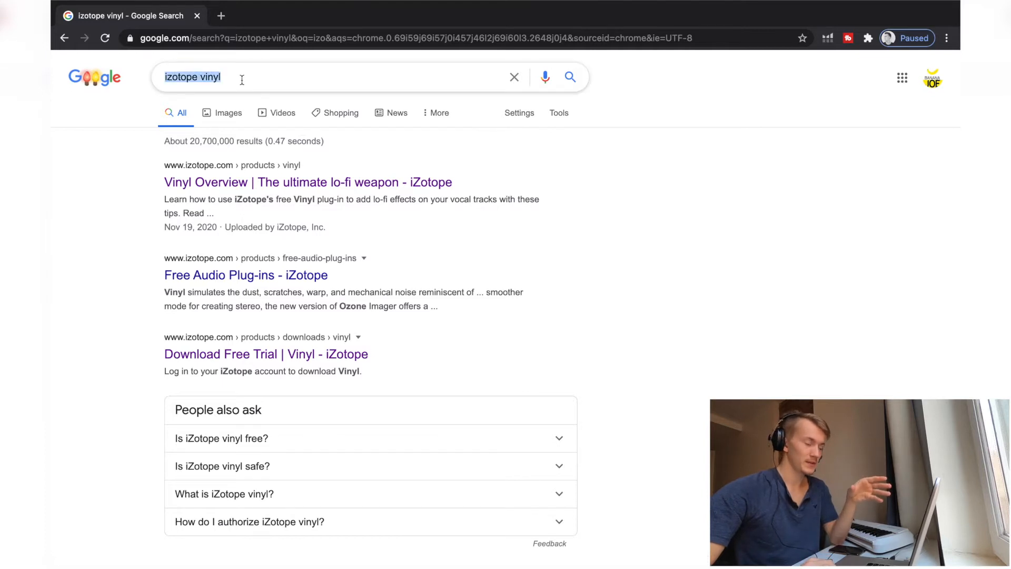
- Open iZotope's Vinyl Overview page from the search results and look through the product page
left_click(83, 197)
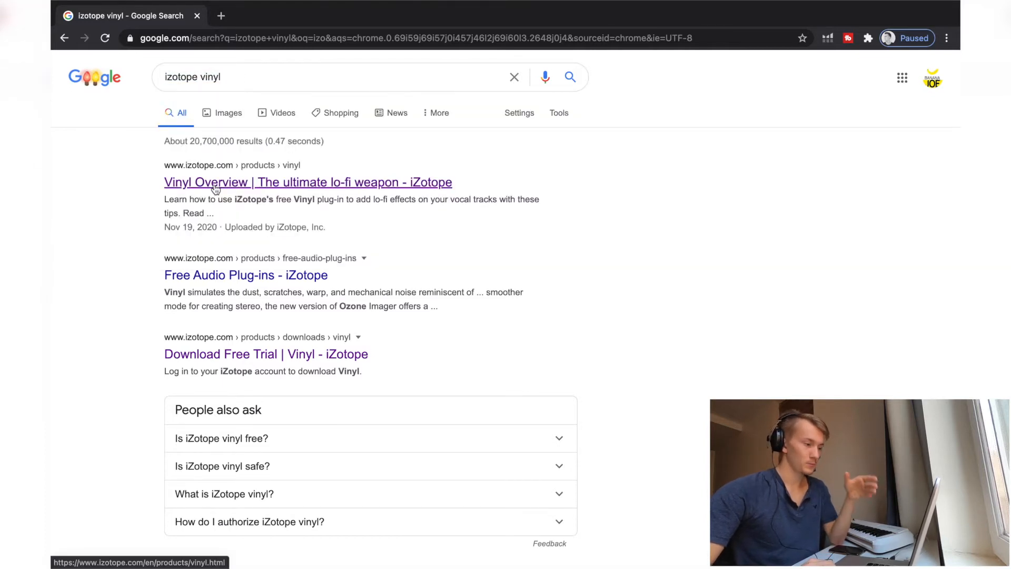
left_click(215, 189)
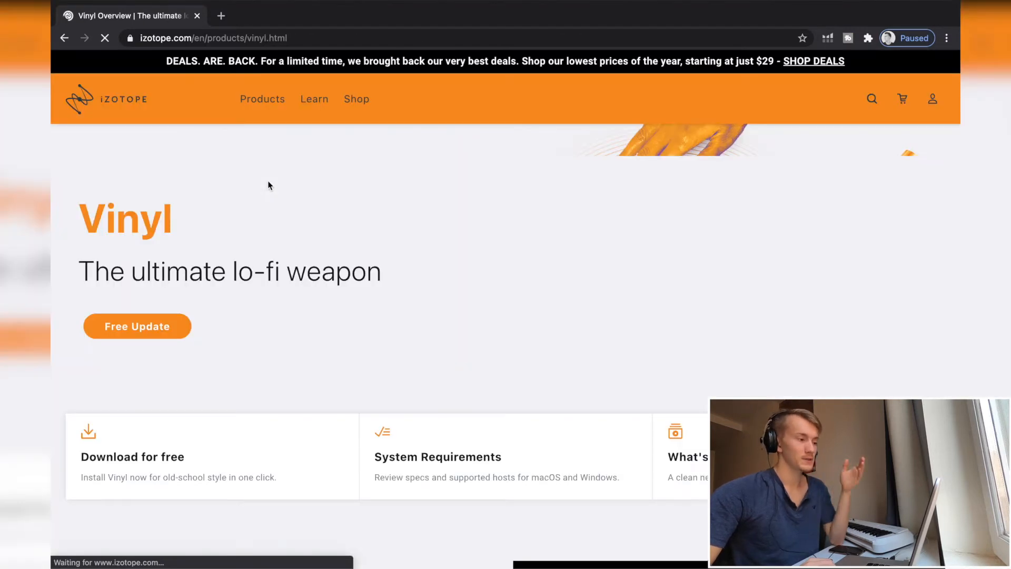
scroll(270, 185, "down", 3)
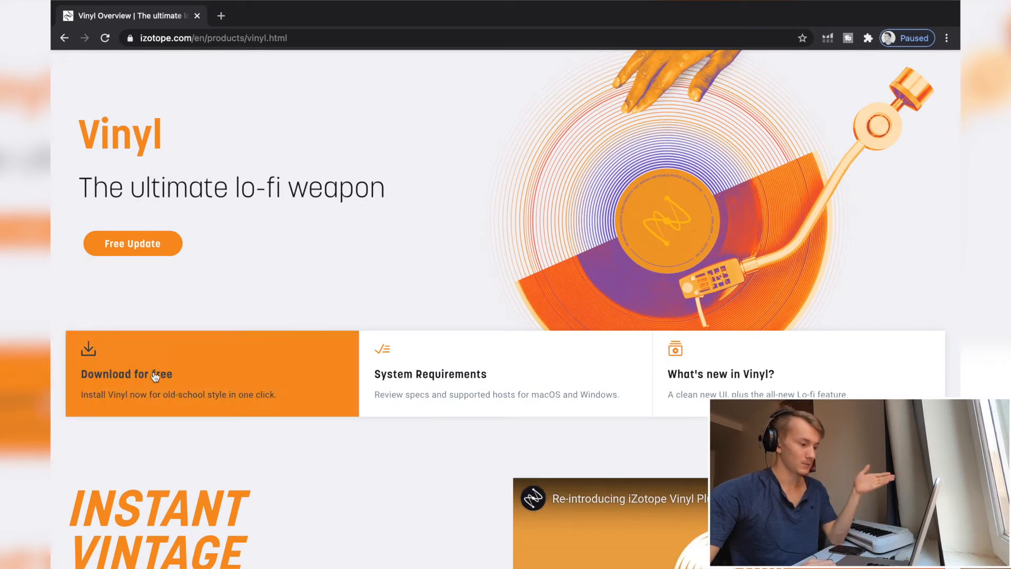
scroll(264, 249, "down", 15)
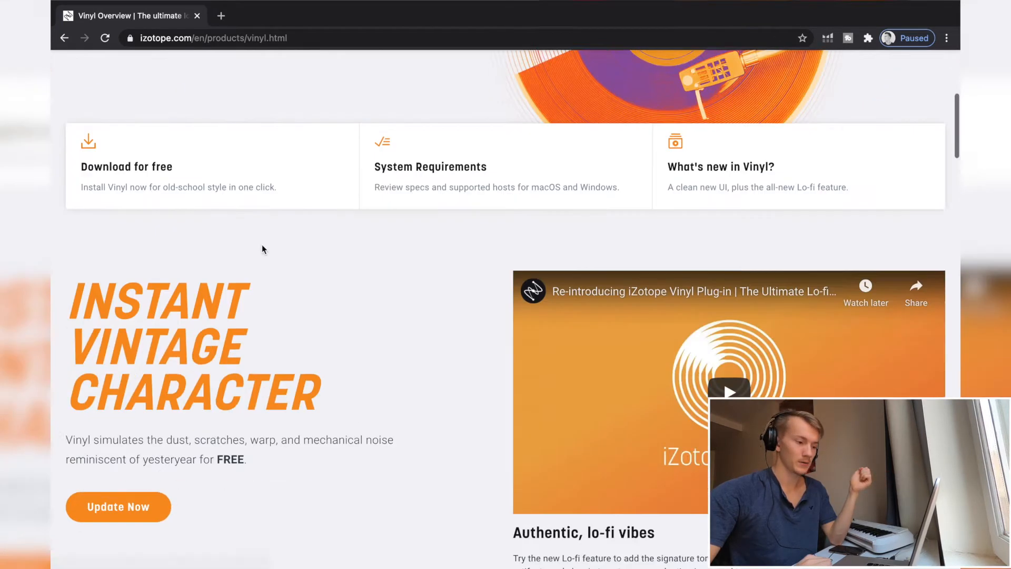
scroll(263, 245, "down", 15)
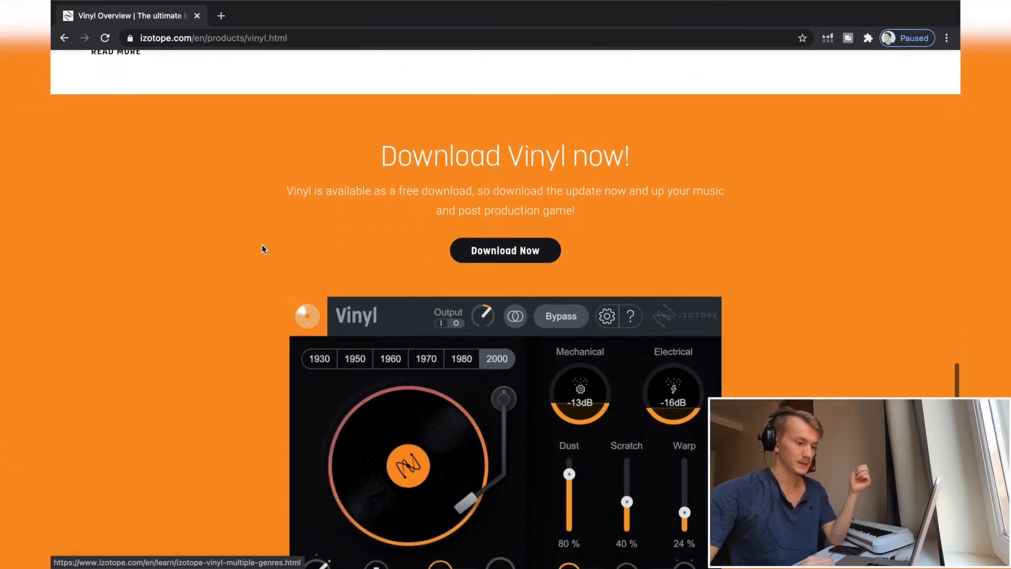
- Open the free download page for iZotope Vinyl and view its sign-in form
scroll(264, 249, "up", 20)
scroll(263, 249, "down", 2)
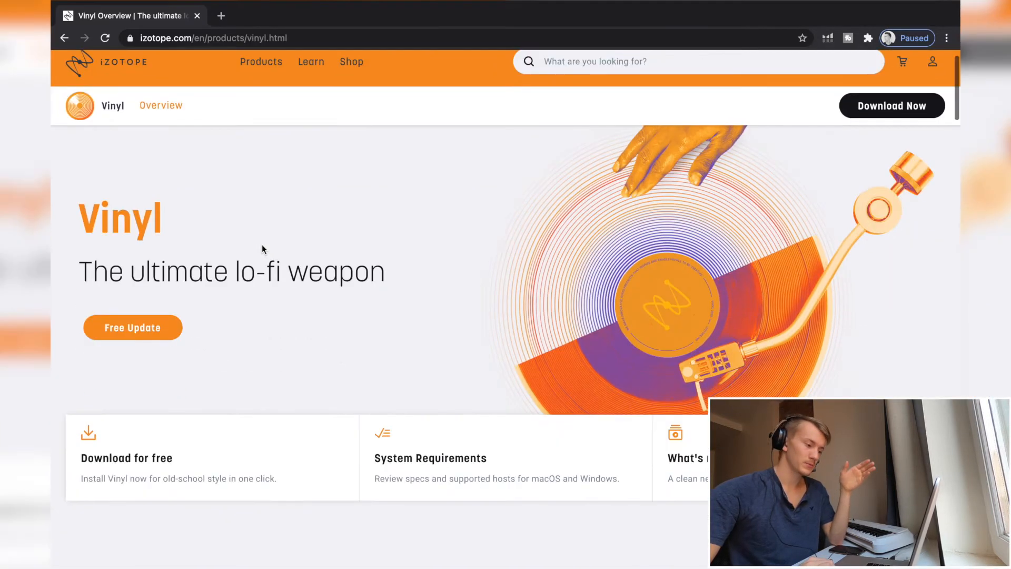
left_click(202, 419)
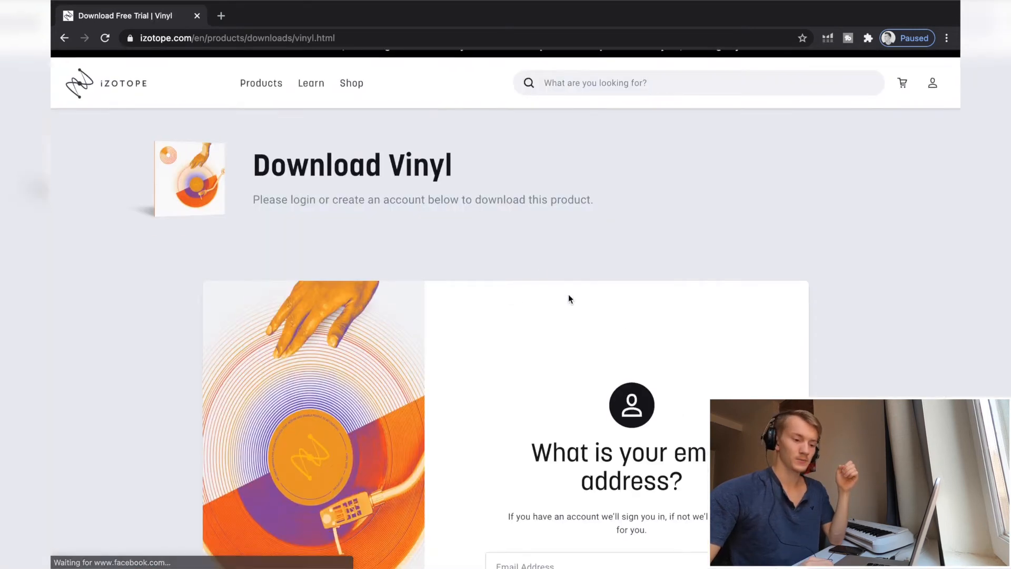
scroll(563, 369, "down", 4)
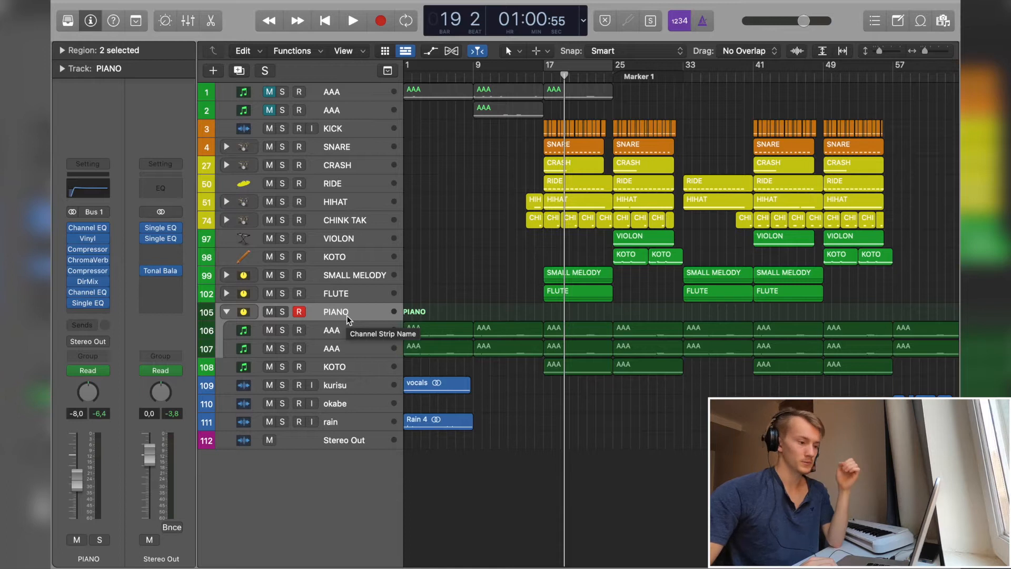
- Switch to Logic Pro and locate iZotope's Vinyl among the Audio Units effects for an empty insert slot on the PIANO channel
left_click(88, 314)
mouse_move(115, 557)
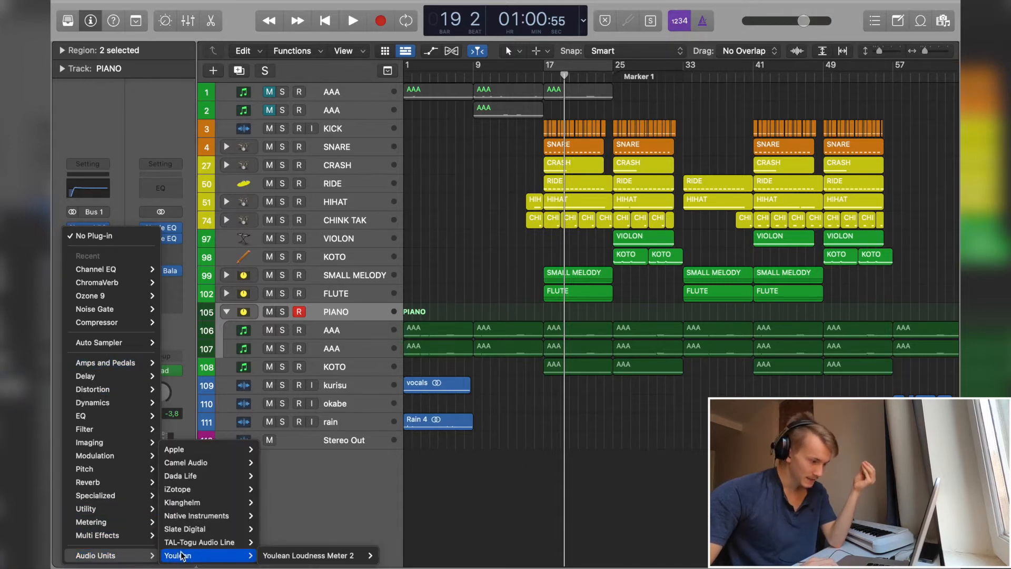
mouse_move(192, 495)
mouse_move(304, 557)
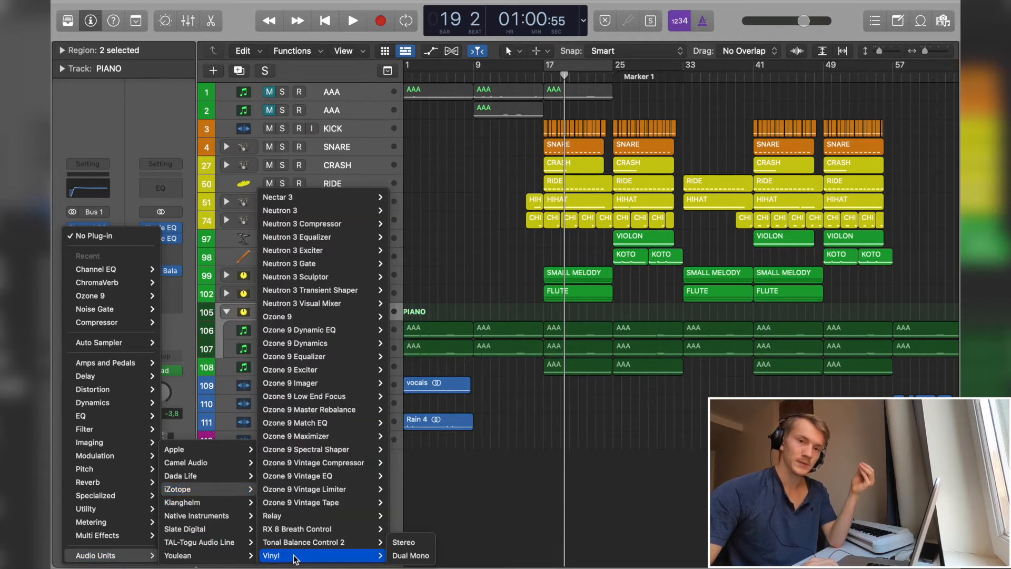
left_click(295, 557)
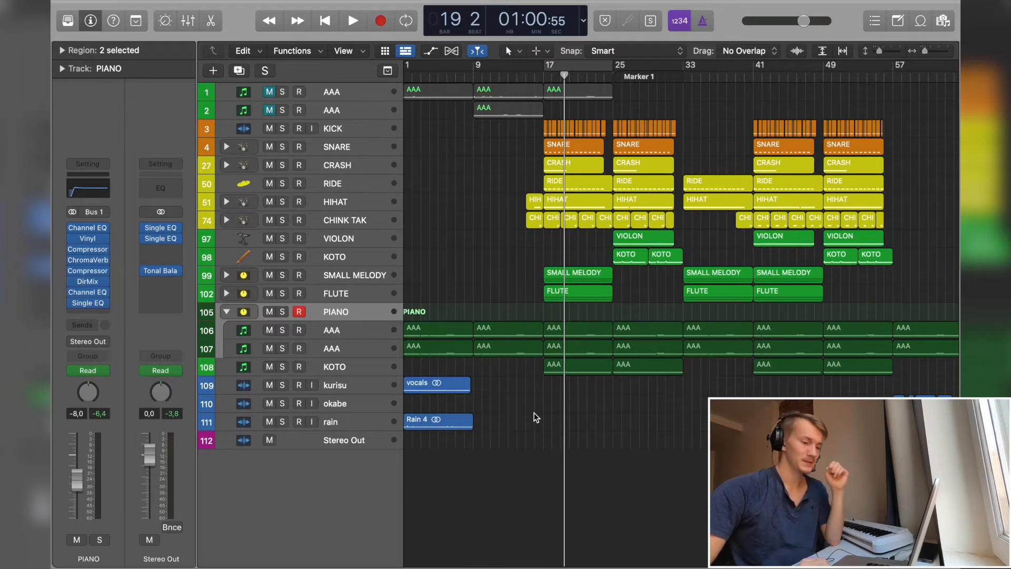
- Solo the PIANO track and play it from bar 17
left_click(544, 77)
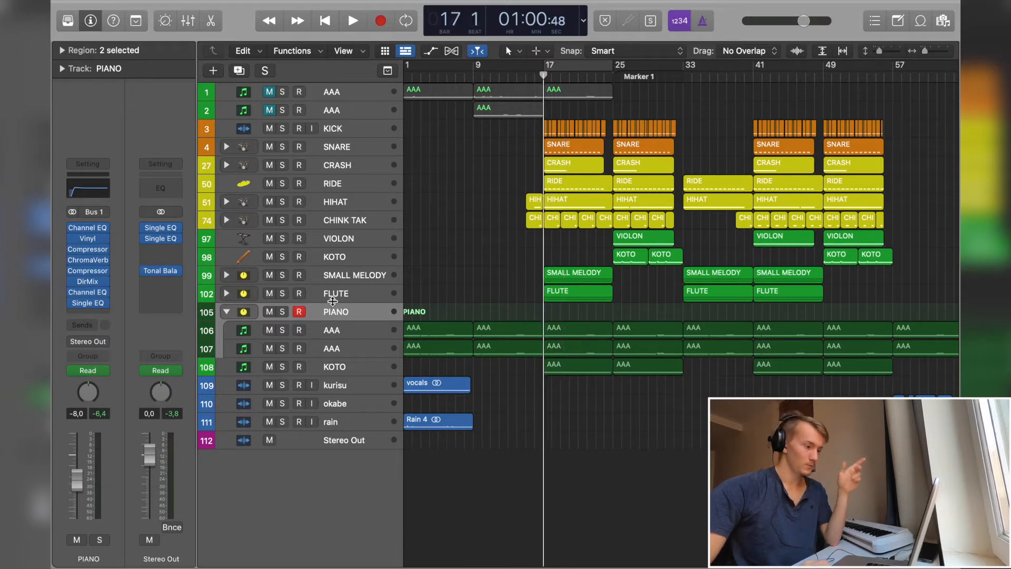
left_click(88, 239)
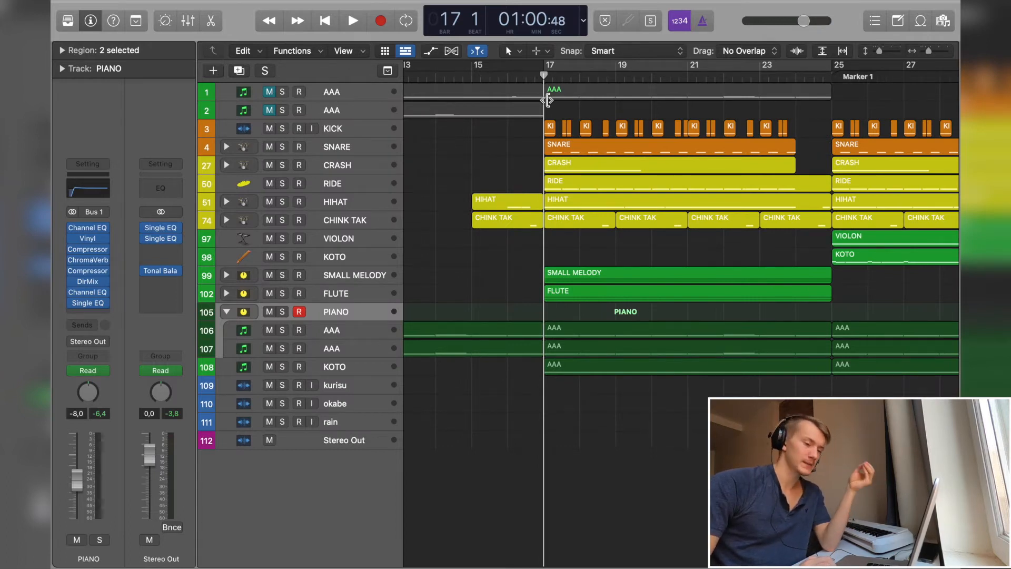
left_click(281, 316)
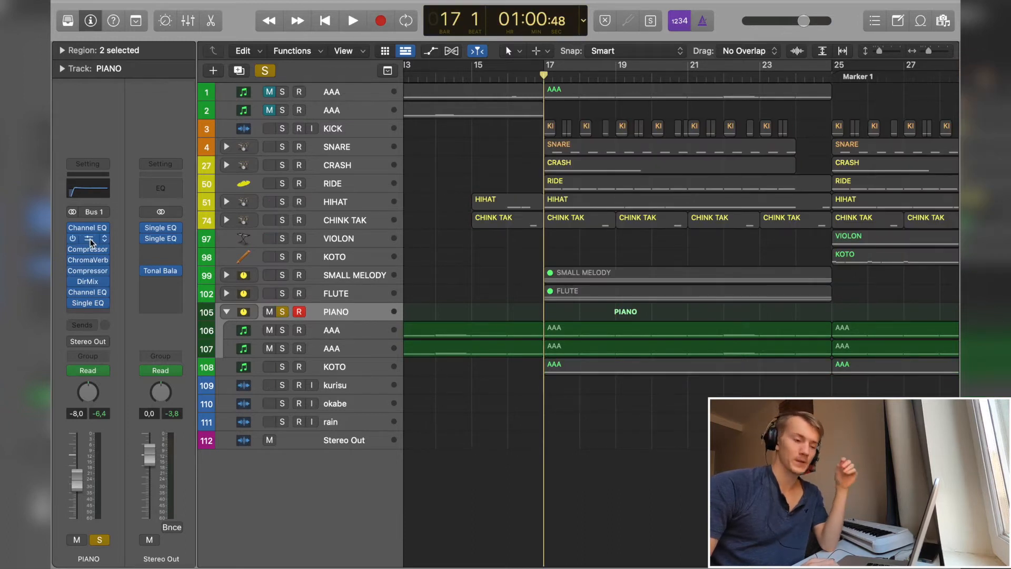
key("space")
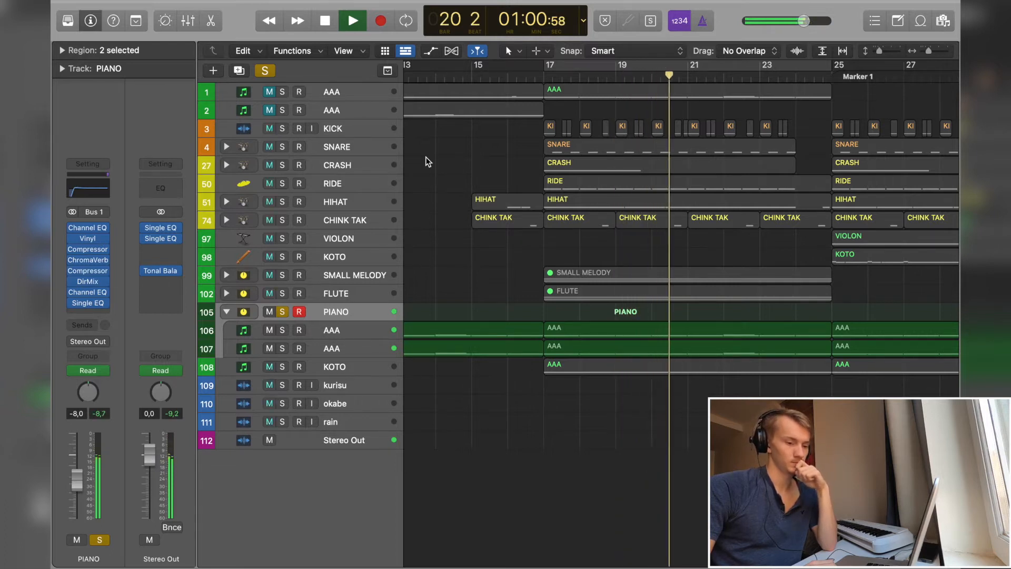
key("space")
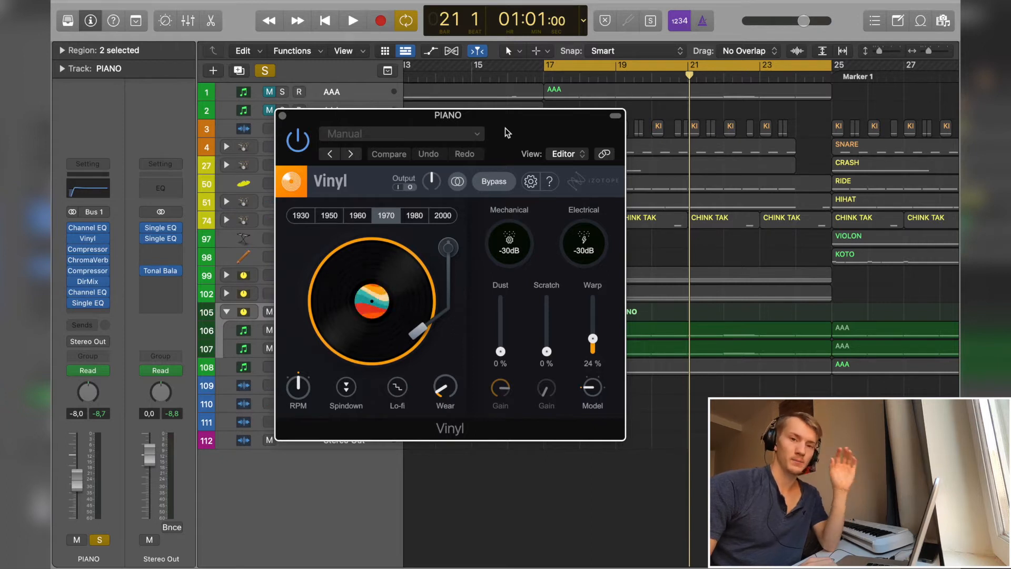
- Play the soloed piano from bar 17 with Vinyl switched off and turn the plug-in back on during playback to compare
left_click(546, 78)
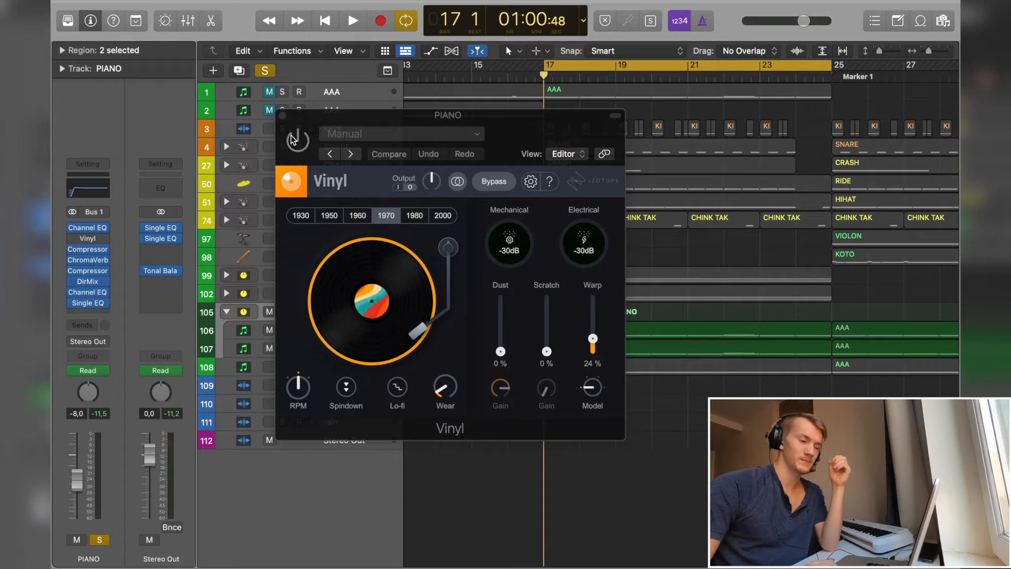
key("space")
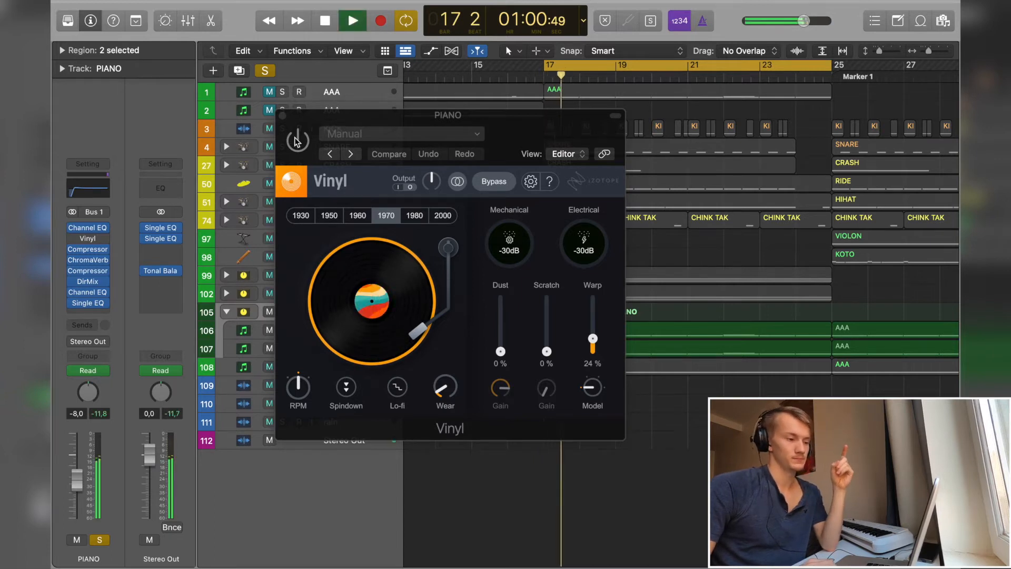
left_click(297, 140)
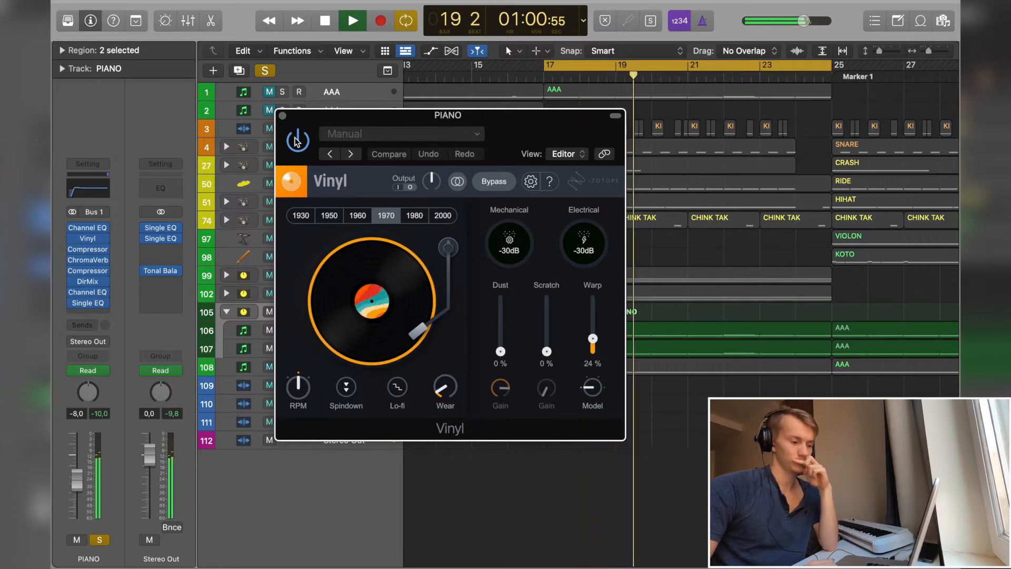
key("space")
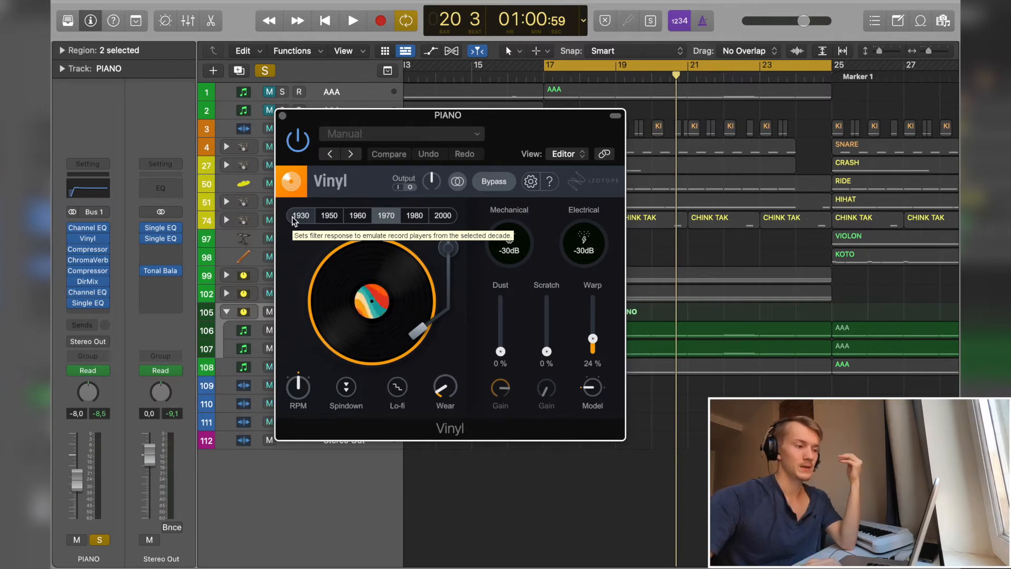
- Audition Vinyl's decade filters on the playing piano, going through 2000, 1980, 1970, 1960, 1950 and 1930
left_click(442, 218)
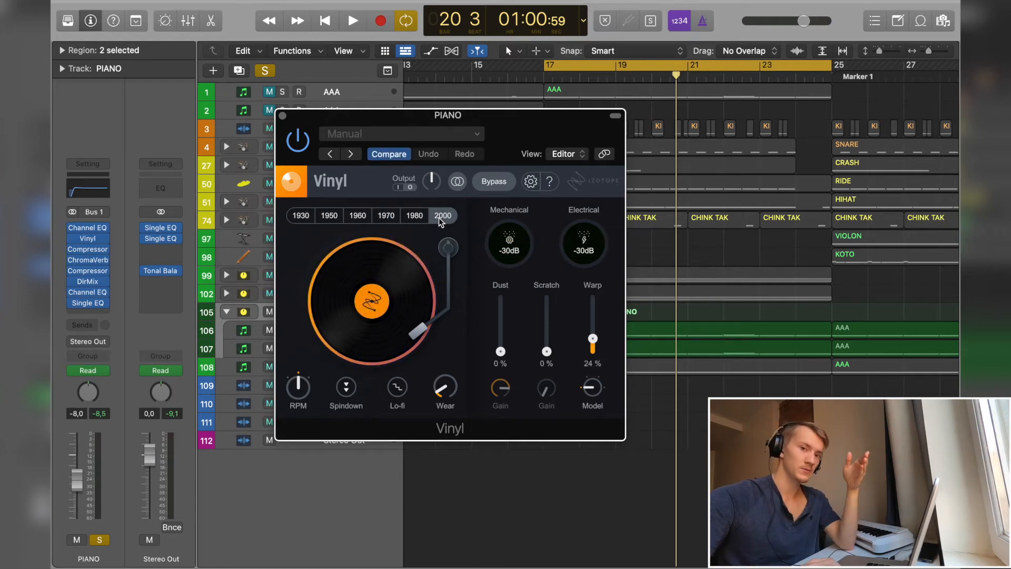
key("space")
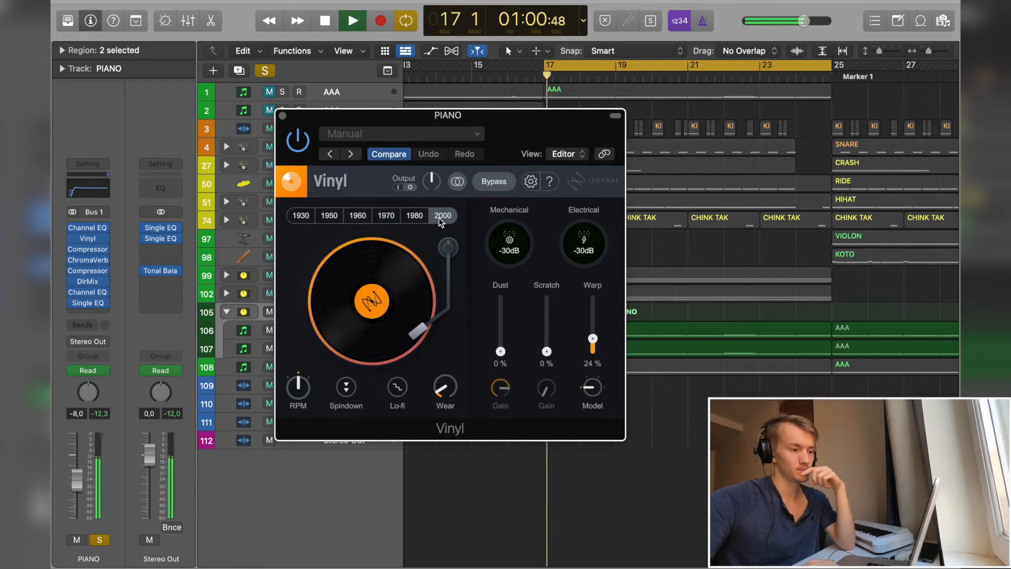
left_click(414, 216)
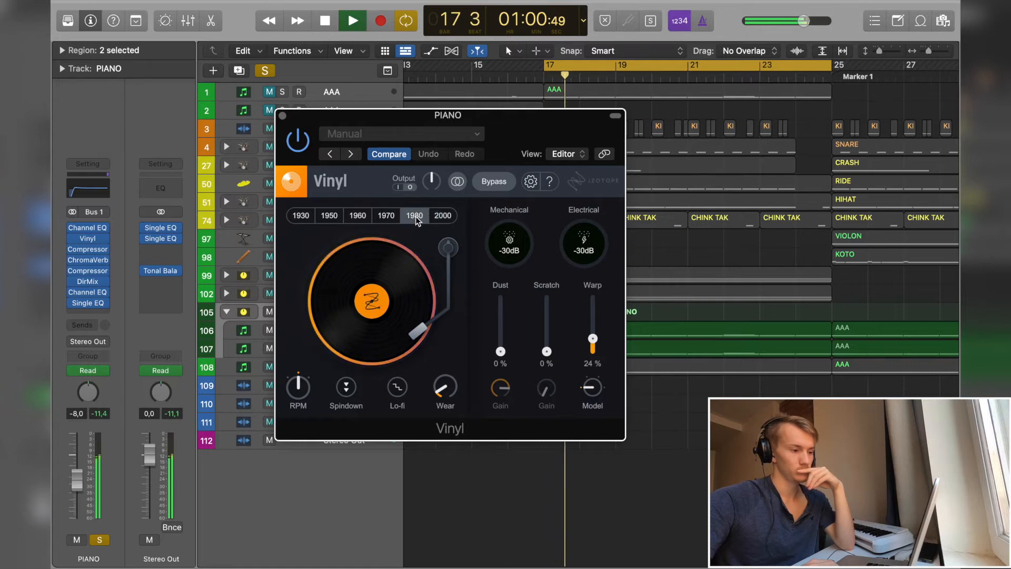
left_click(385, 216)
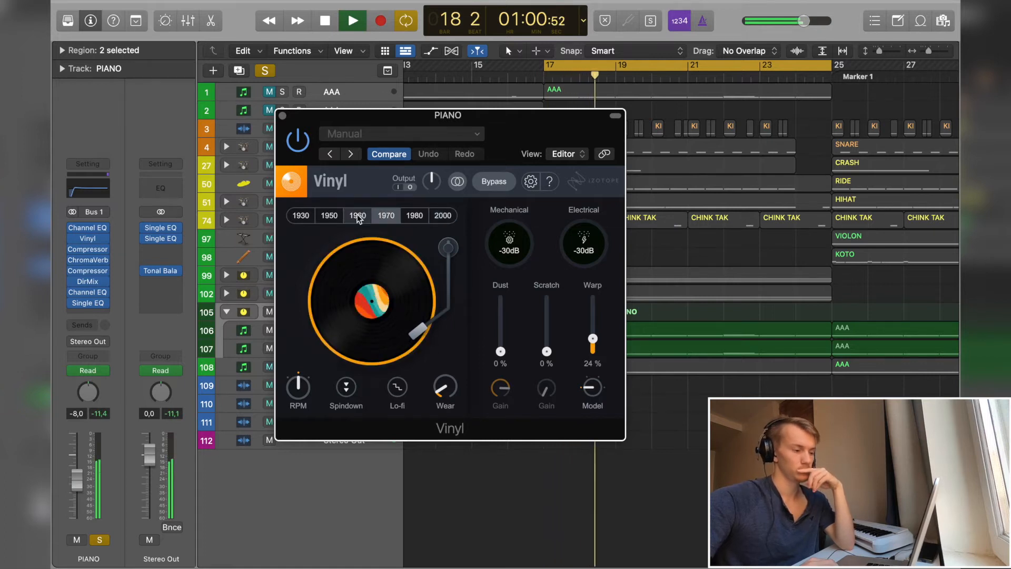
left_click(358, 217)
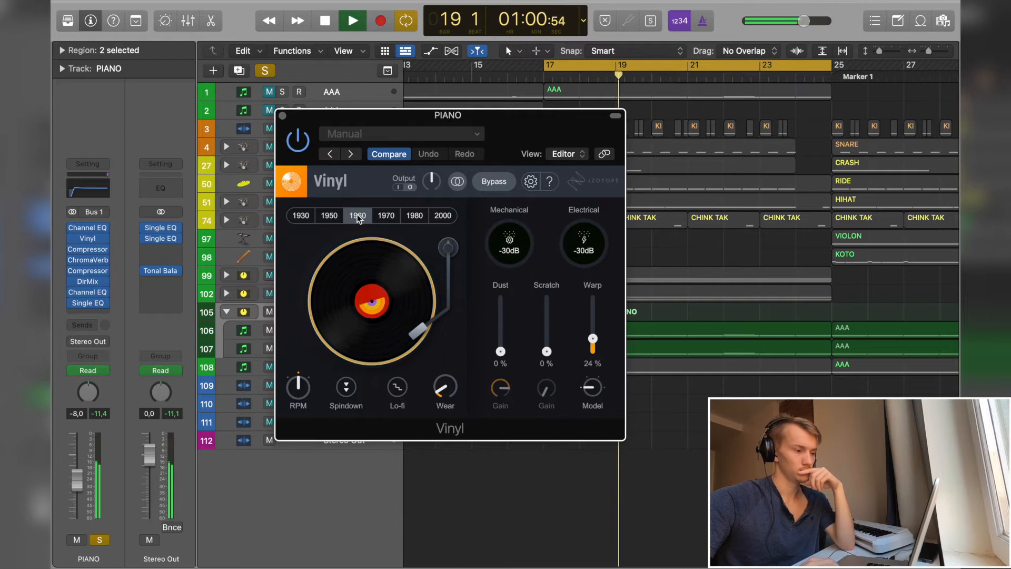
left_click(330, 217)
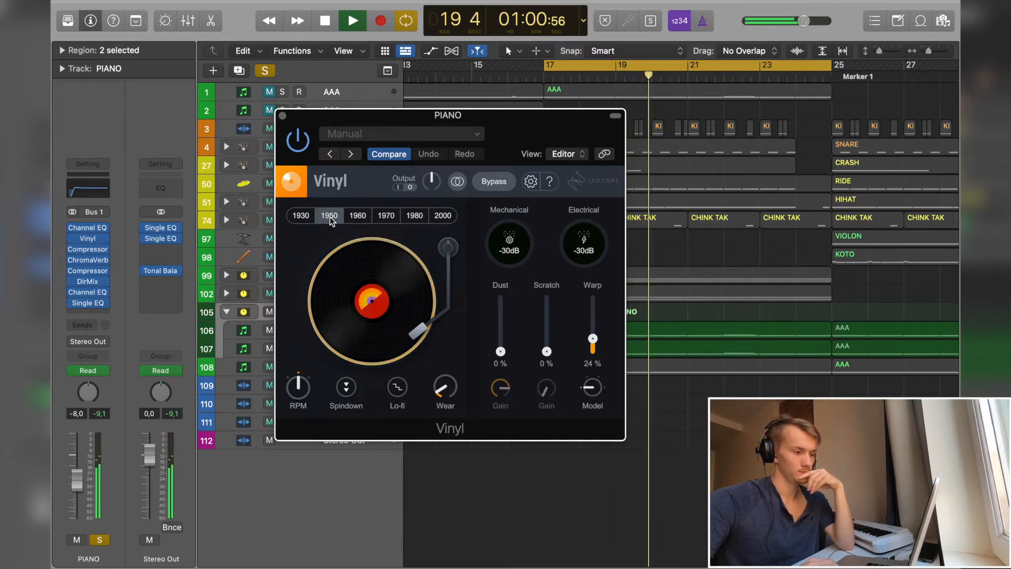
left_click(301, 216)
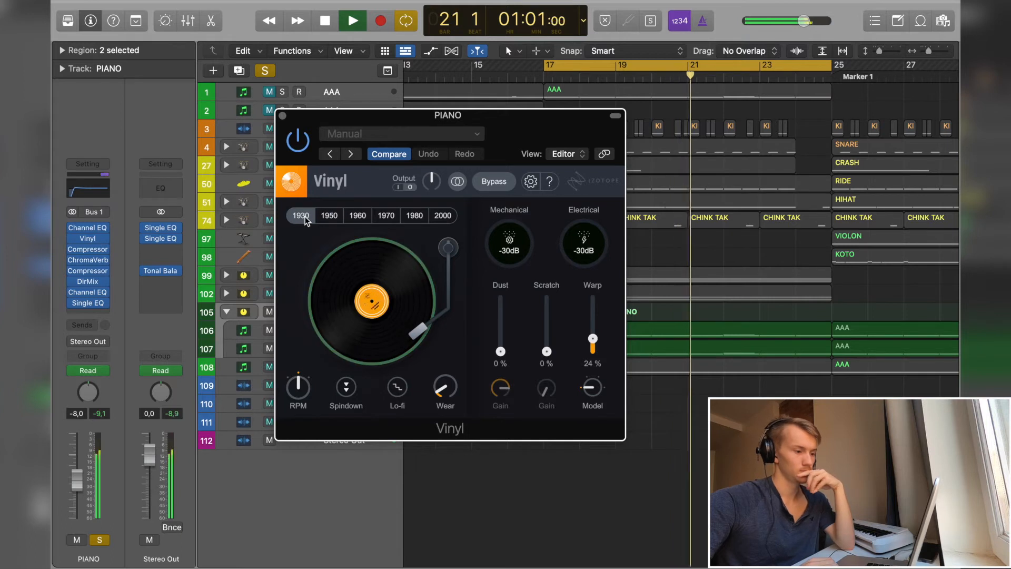
key("space")
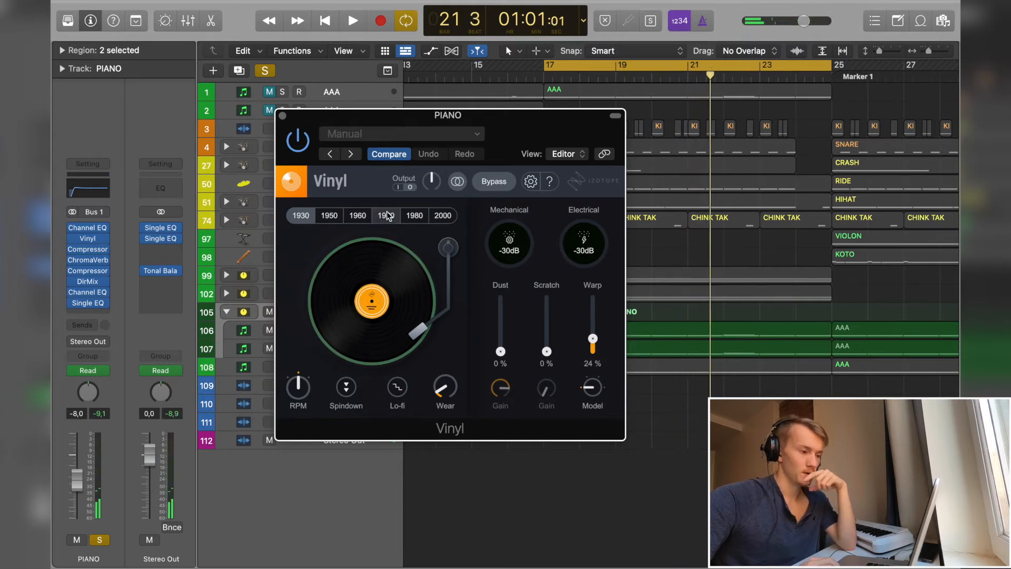
- Switch Vinyl's decade filter back and forth between 1970 and 1960, ending on 1960
left_click(387, 216)
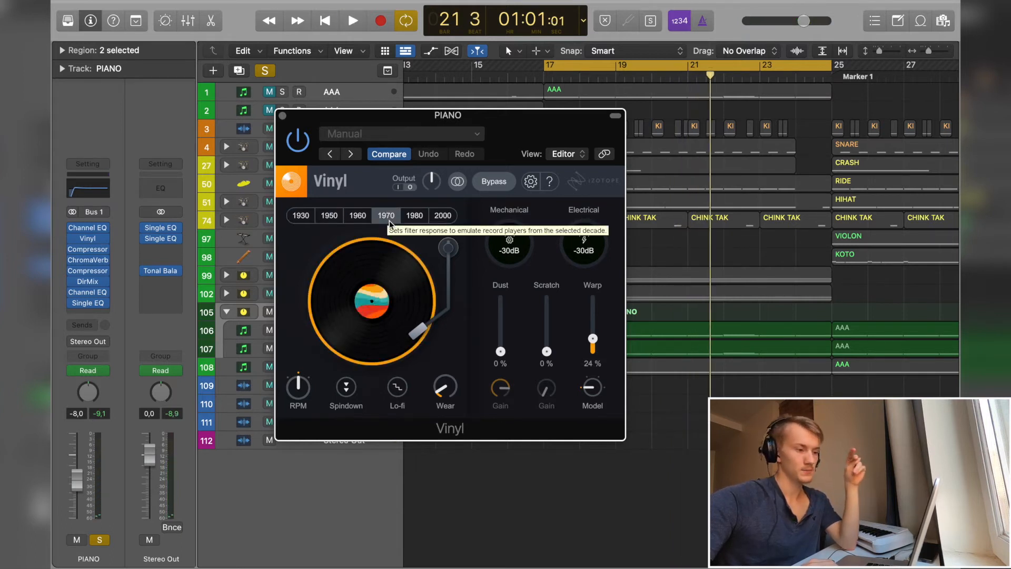
left_click(359, 217)
left_click(387, 221)
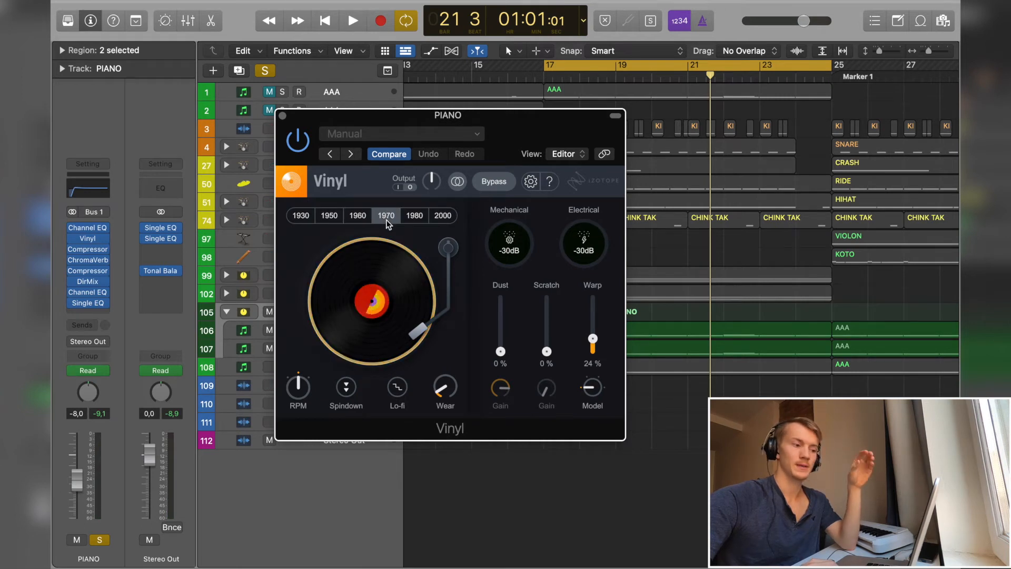
left_click(363, 222)
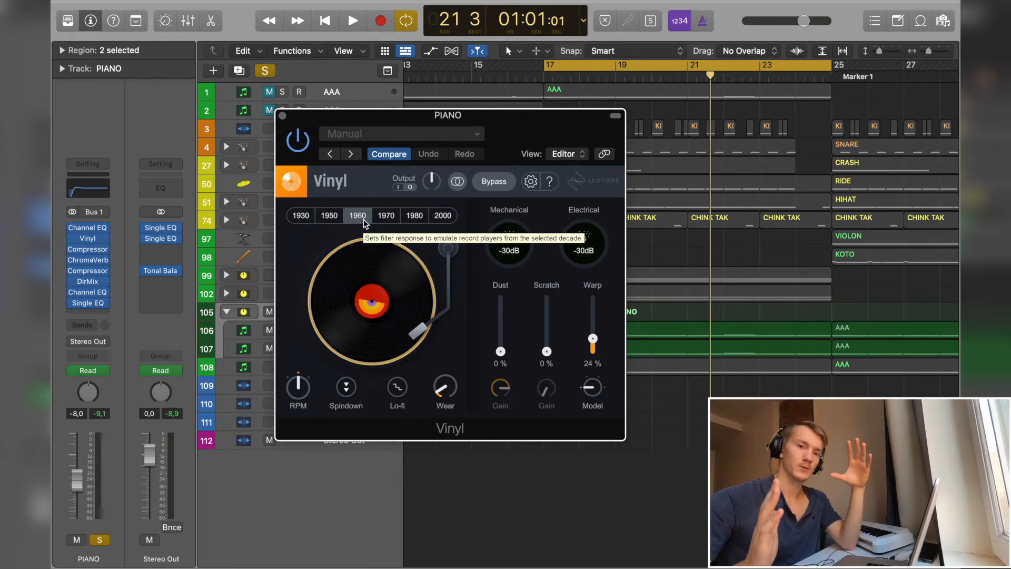
left_click(390, 224)
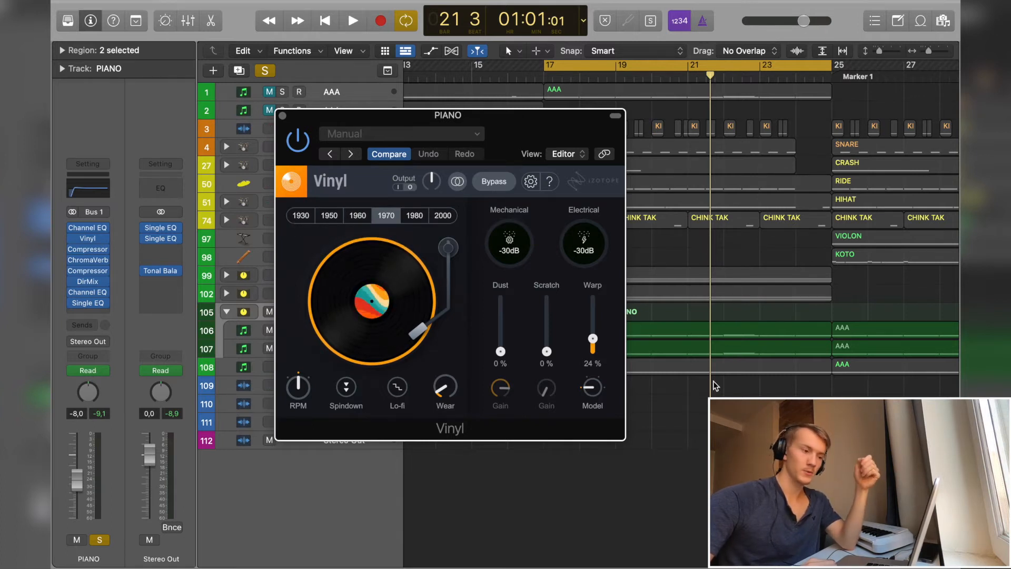
left_click(370, 217)
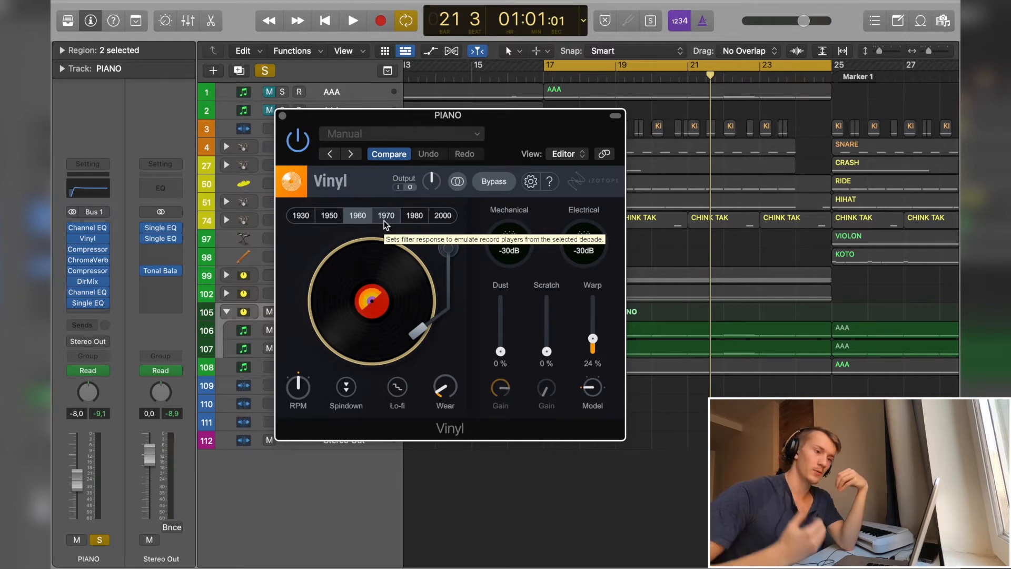
- Turn off the solo and play the full mix from bar 17 with Vinyl's decade filter set to 1970
left_click_drag(527, 140, 360, 115)
left_click(265, 71)
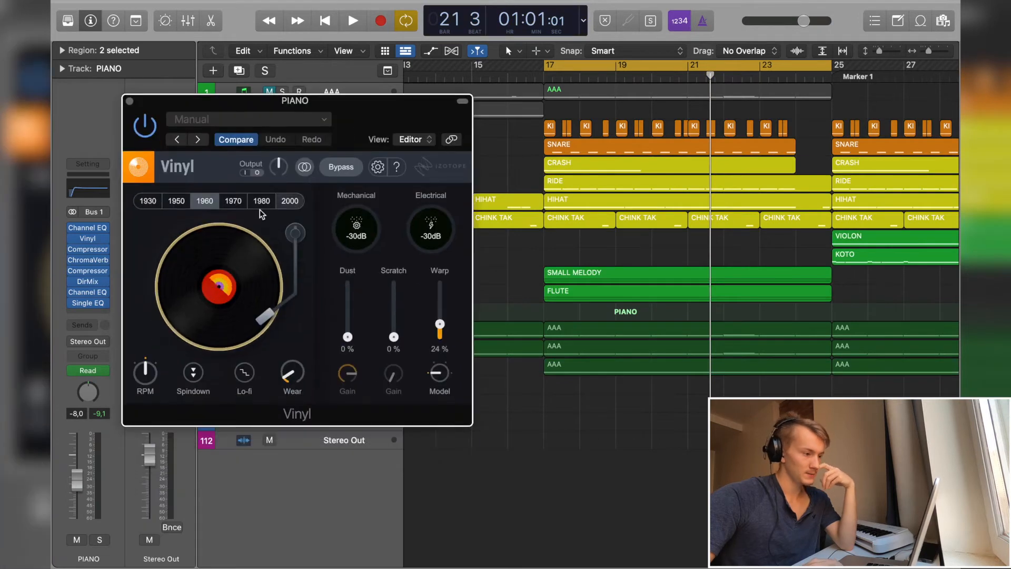
left_click(233, 201)
key("space")
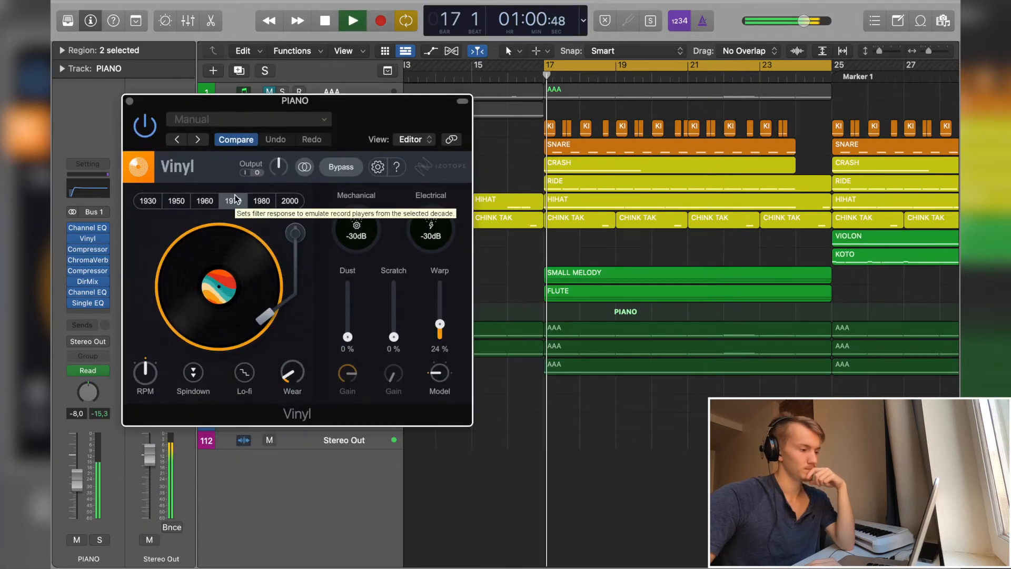
- Compare Vinyl's 1960 and 1970 decade filters on the playing full mix, ending on 1970, and stop playback
left_click(206, 203)
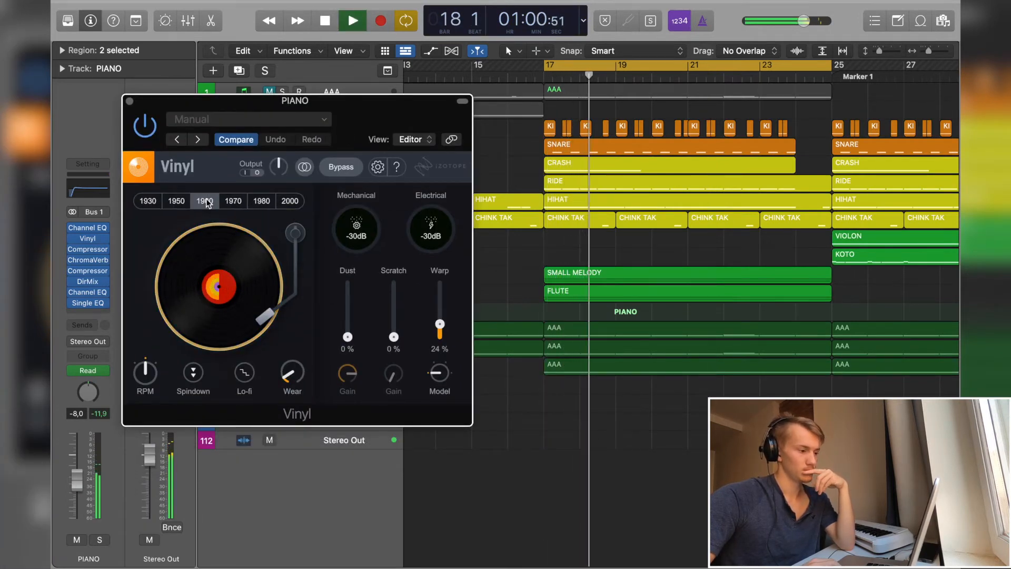
left_click(233, 201)
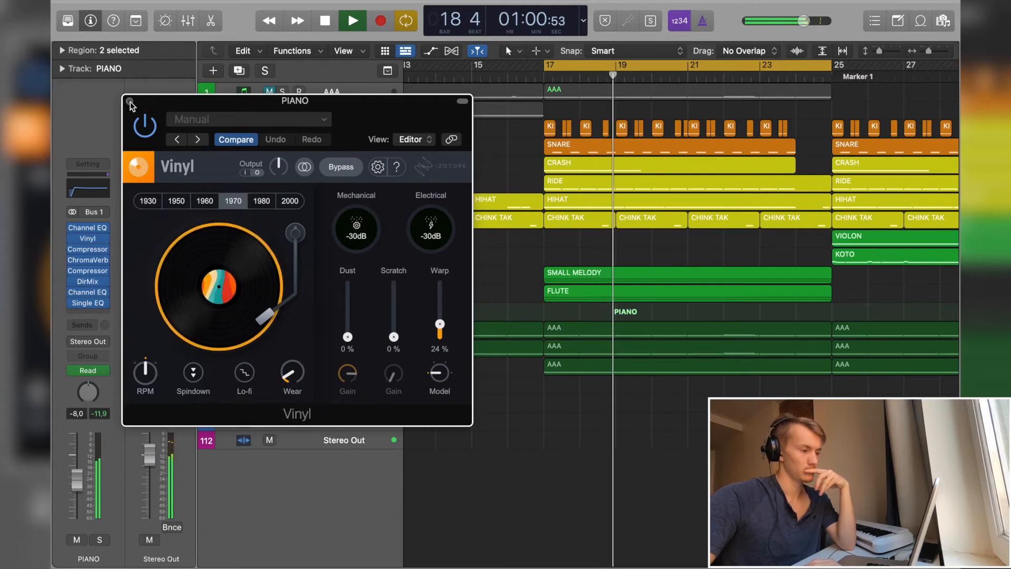
key("space")
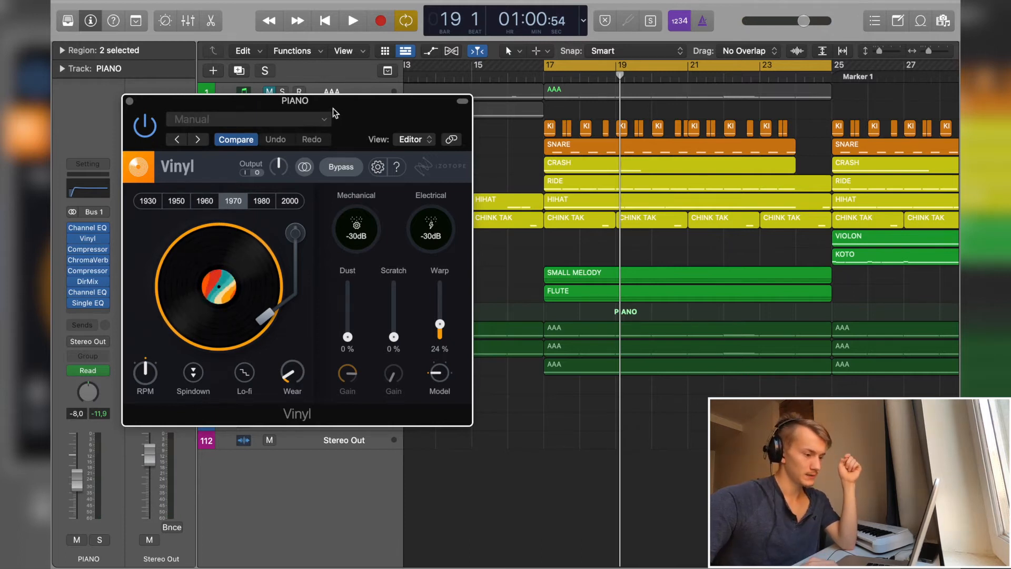
- Reposition the Vinyl window slightly and solo the piano track
left_click_drag(333, 109, 362, 129)
left_click(283, 311)
left_click_drag(146, 395, 185, 322)
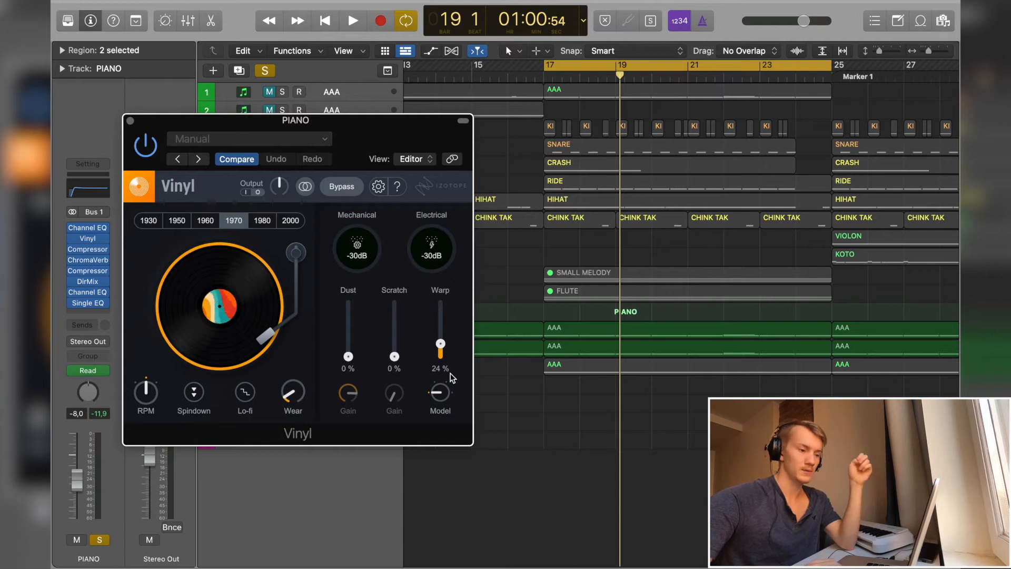
- Play the soloed piano from bar 17 with Vinyl's Spindown effect on, stop playback and turn Spindown off
key("space")
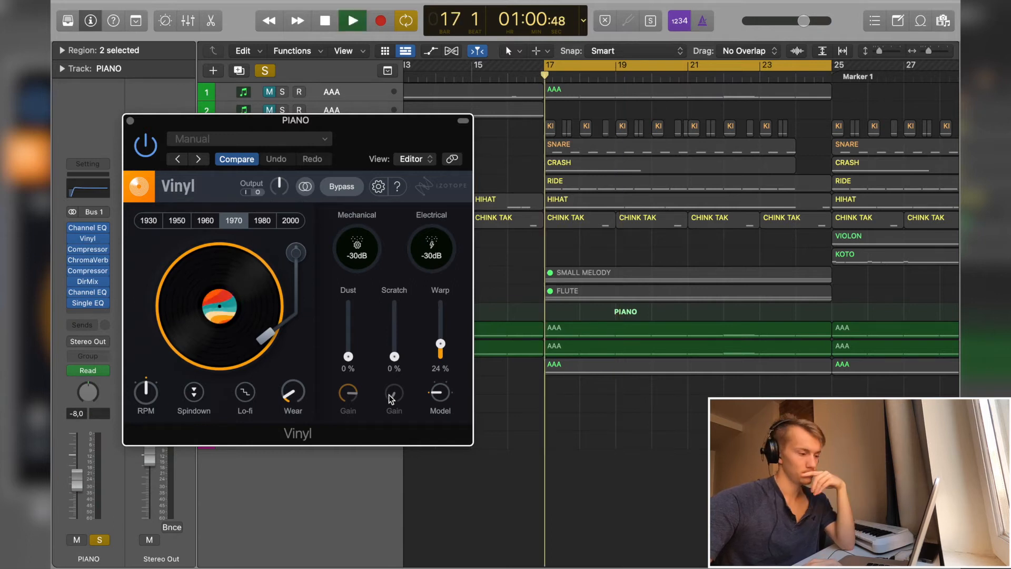
left_click(192, 395)
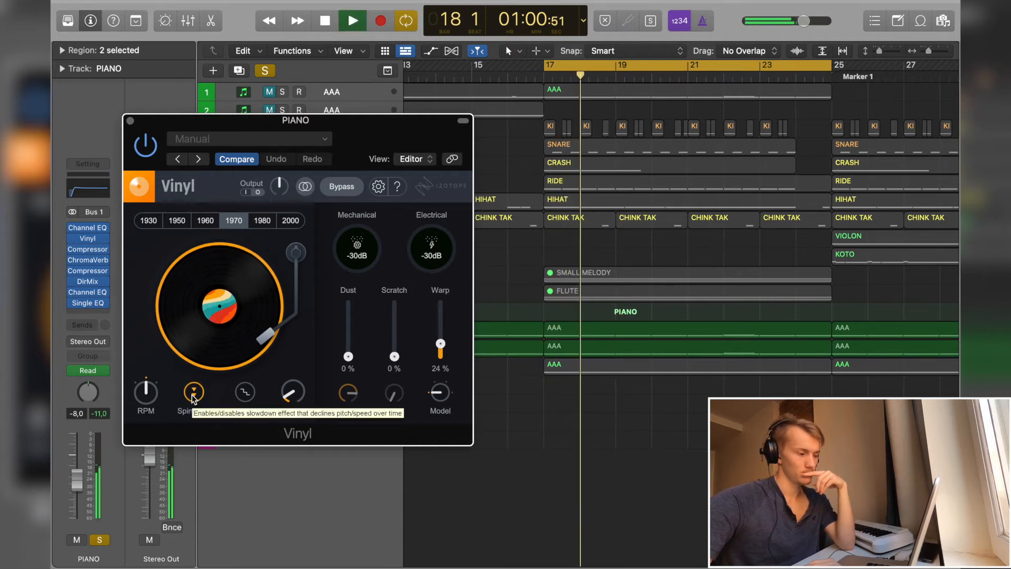
key("space")
left_click(193, 395)
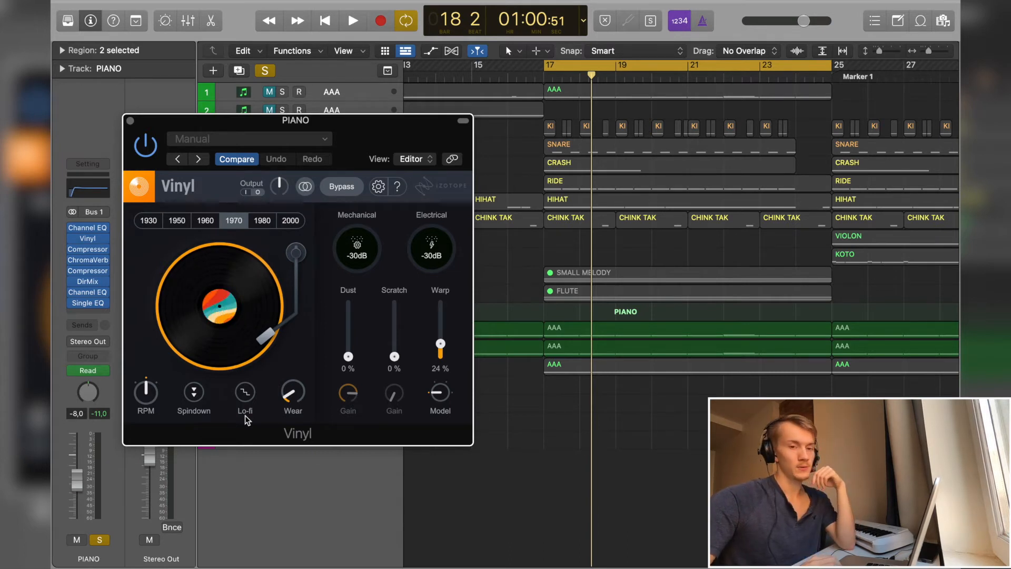
- Play the soloed piano with Vinyl's Lo-fi effect on, stop playback and turn Lo-fi off
mouse_move(302, 388)
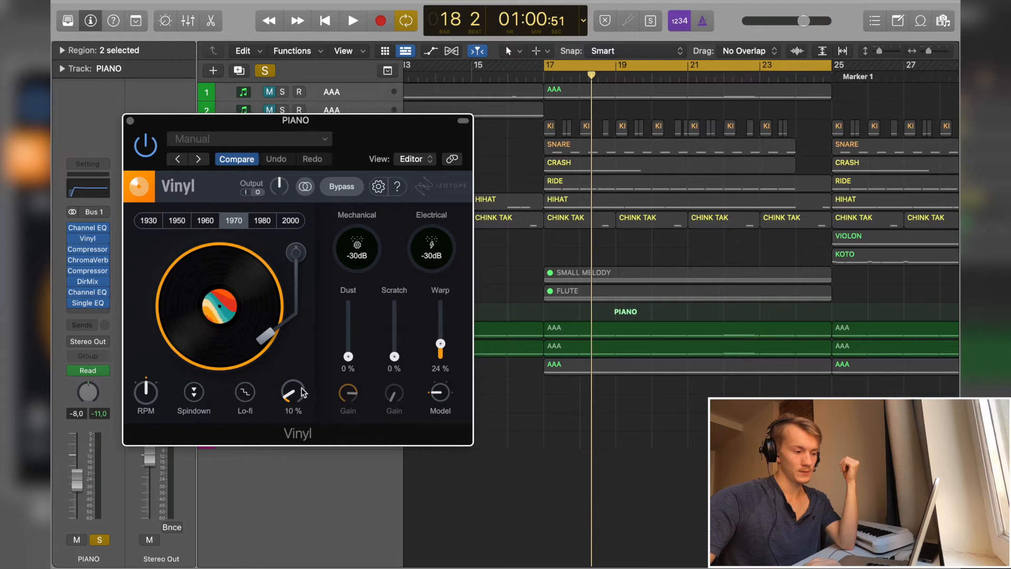
key("space")
left_click(244, 394)
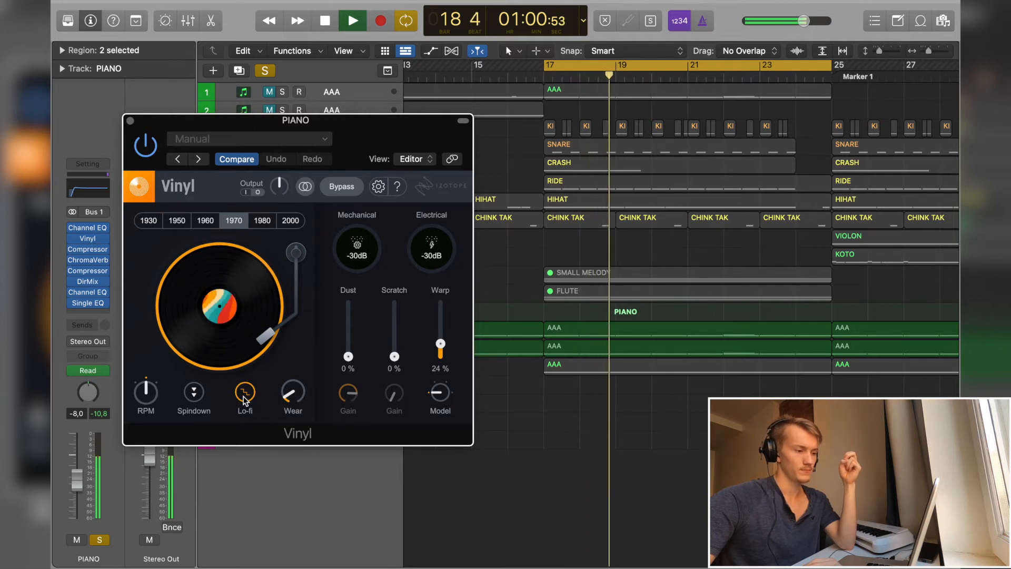
key("space")
left_click(244, 394)
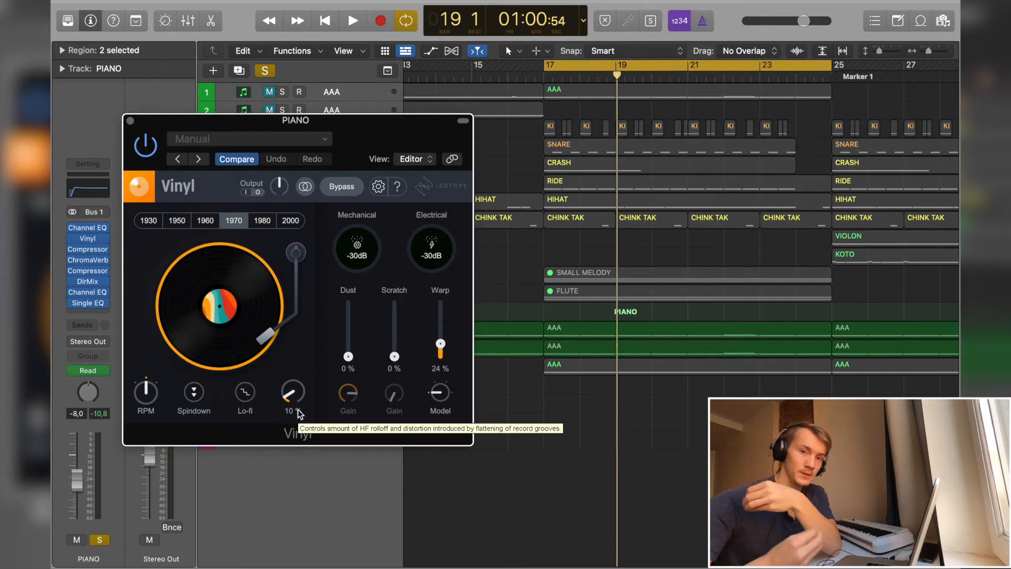
- Audition Vinyl's Wear at 100% on the playing piano, return it to 10% and stop playback
key("space")
left_click_drag(295, 400, 313, 187)
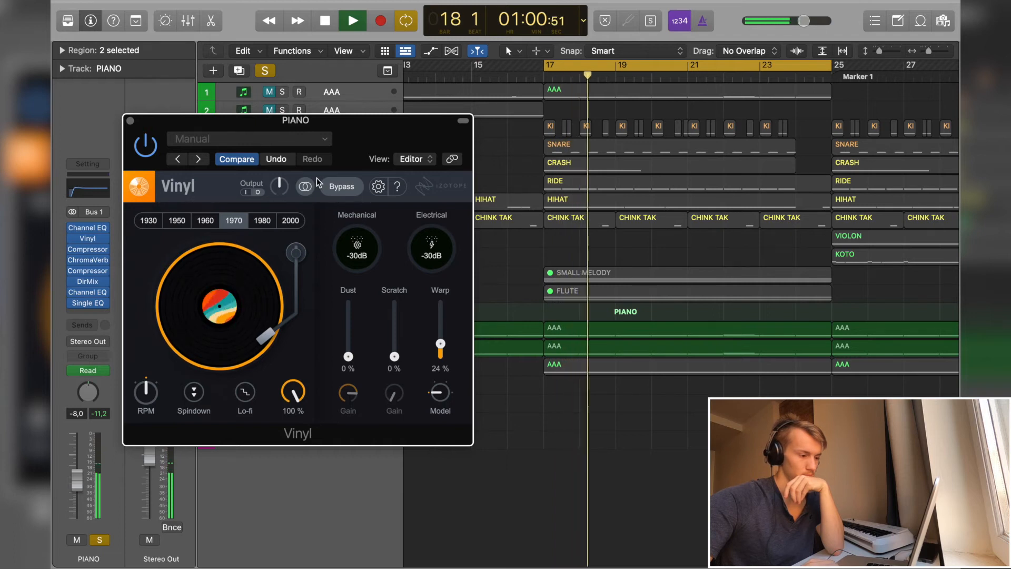
left_click_drag(318, 181, 325, 432)
left_click_drag(343, 245, 339, 406)
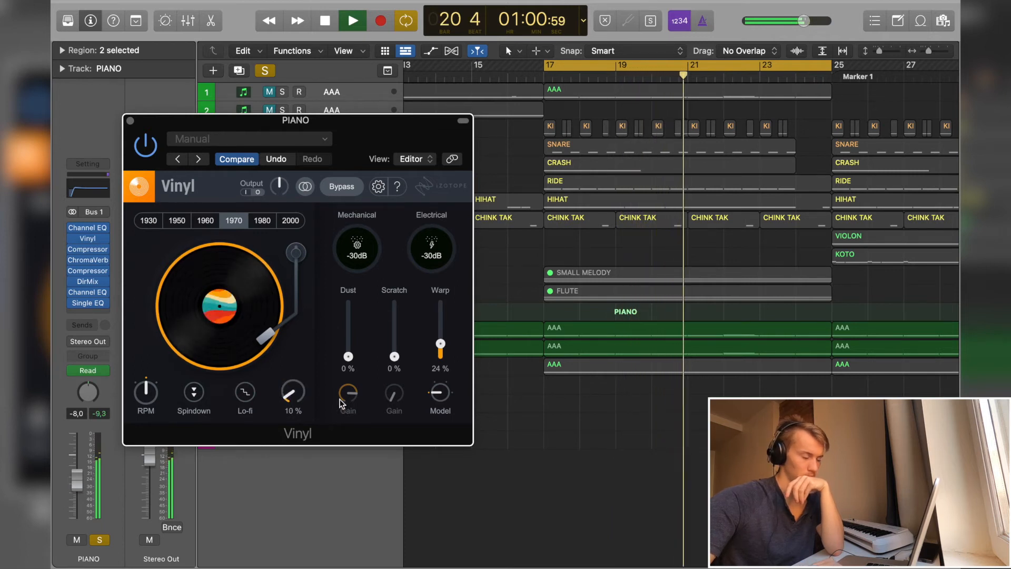
key("space")
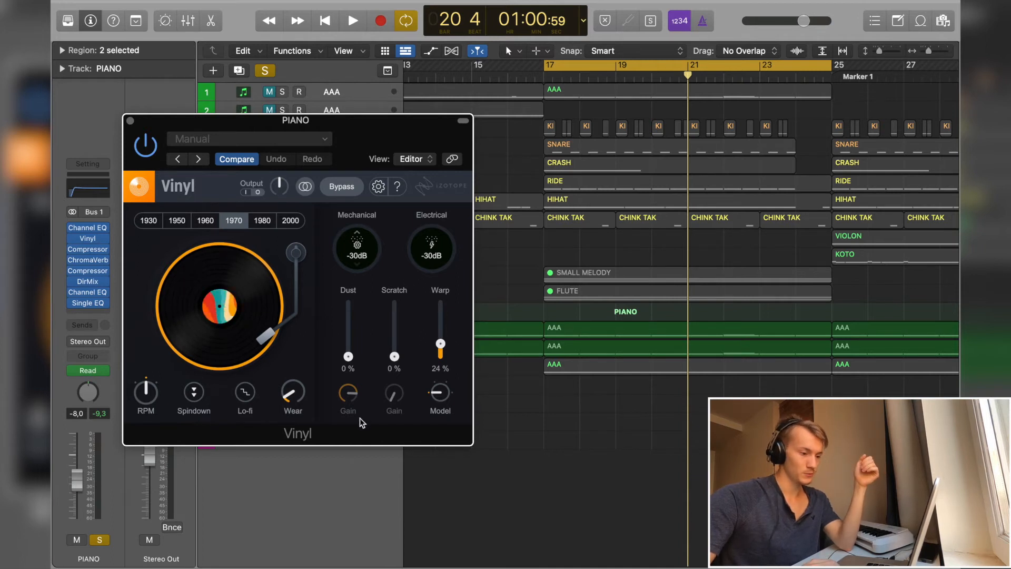
- Try Vinyl's noise controls with playback stopped: Dust at 100%, Mechanical and Electrical raised, returning Dust to 0% and both noise gains to -30 dB
left_click_drag(349, 359, 348, 303)
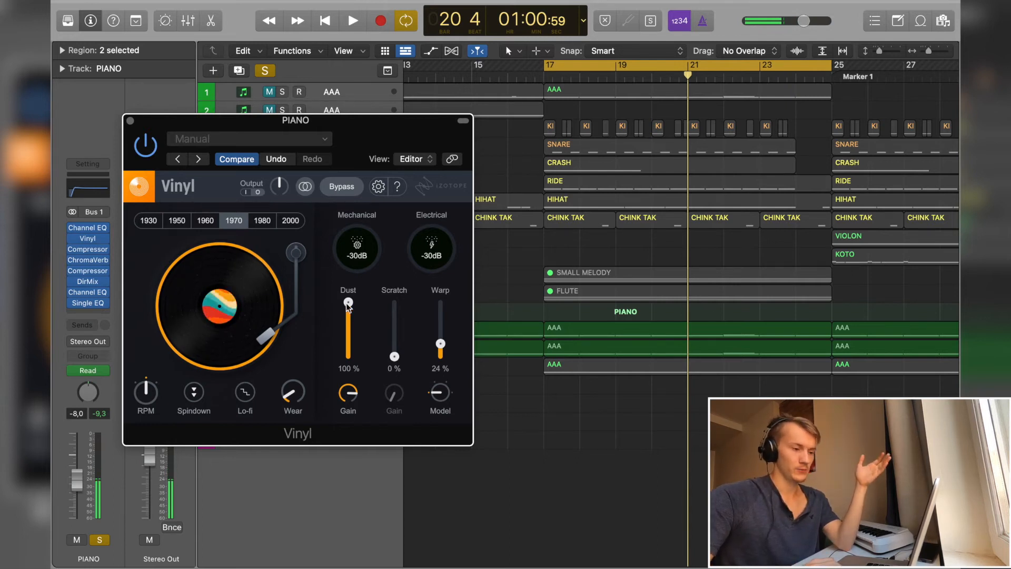
left_click_drag(349, 303, 346, 495)
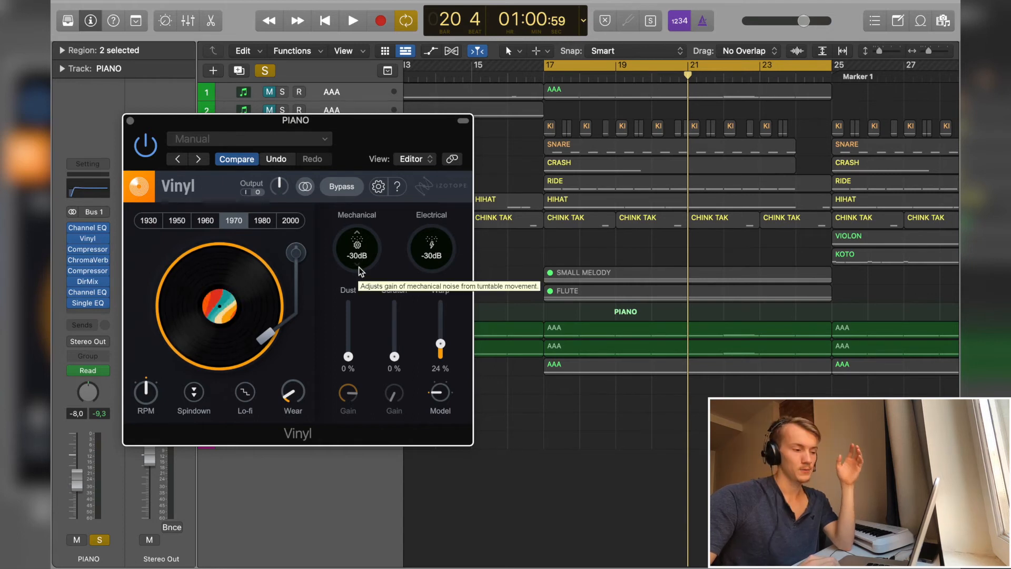
left_click_drag(361, 270, 401, 331)
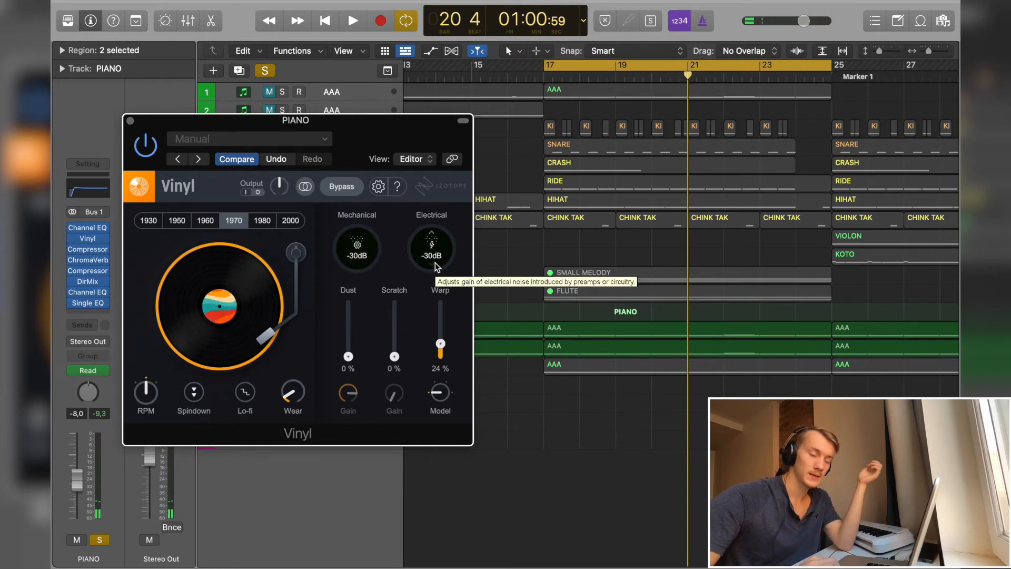
left_click_drag(435, 262, 467, 400)
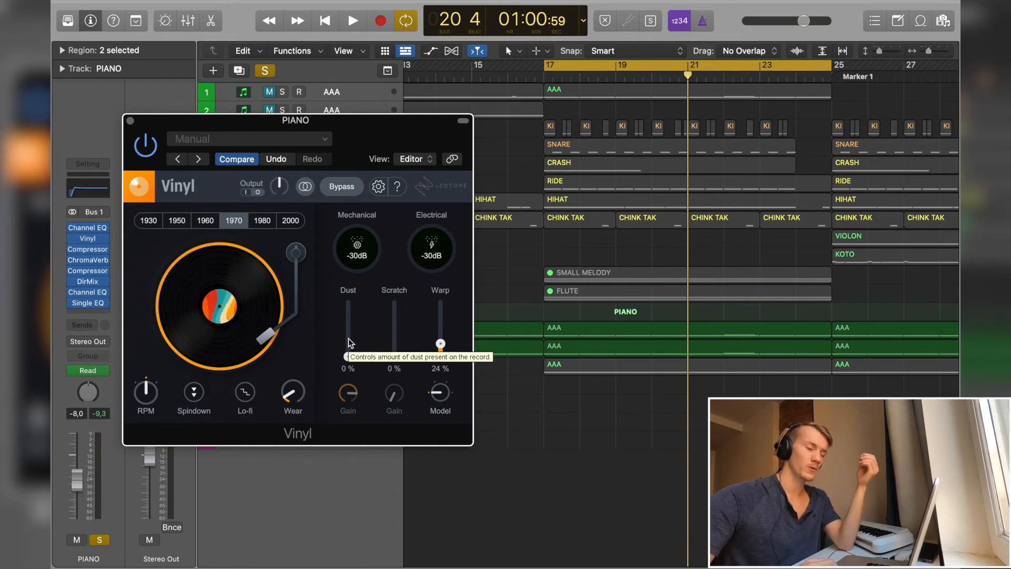
- Audition Dust at 99% combined with Mechanical noise at -11 dB and Electrical noise, and reset all three to their minimum
left_click_drag(348, 356, 347, 305)
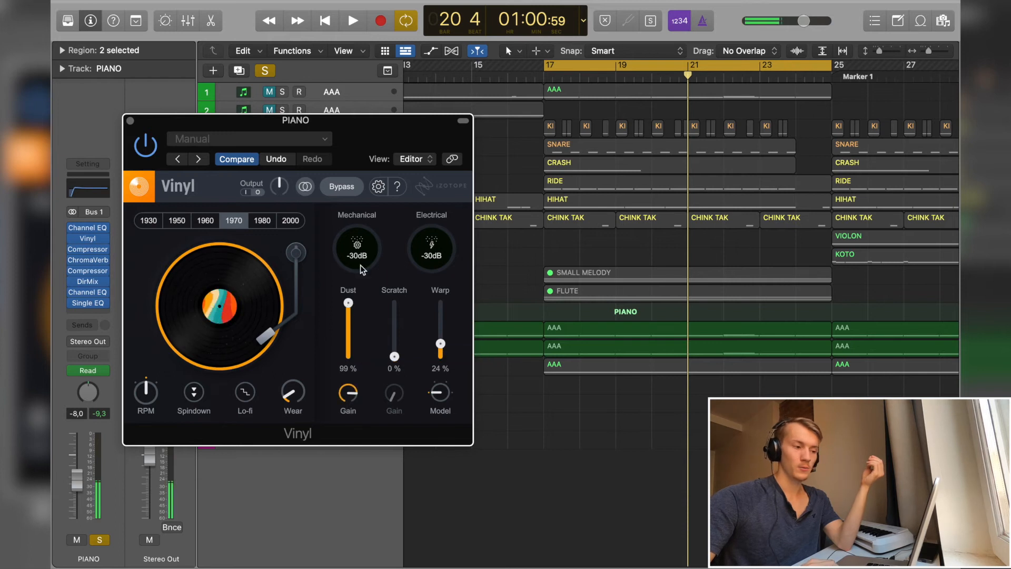
left_click_drag(360, 265, 361, 204)
left_click_drag(441, 262, 445, 428)
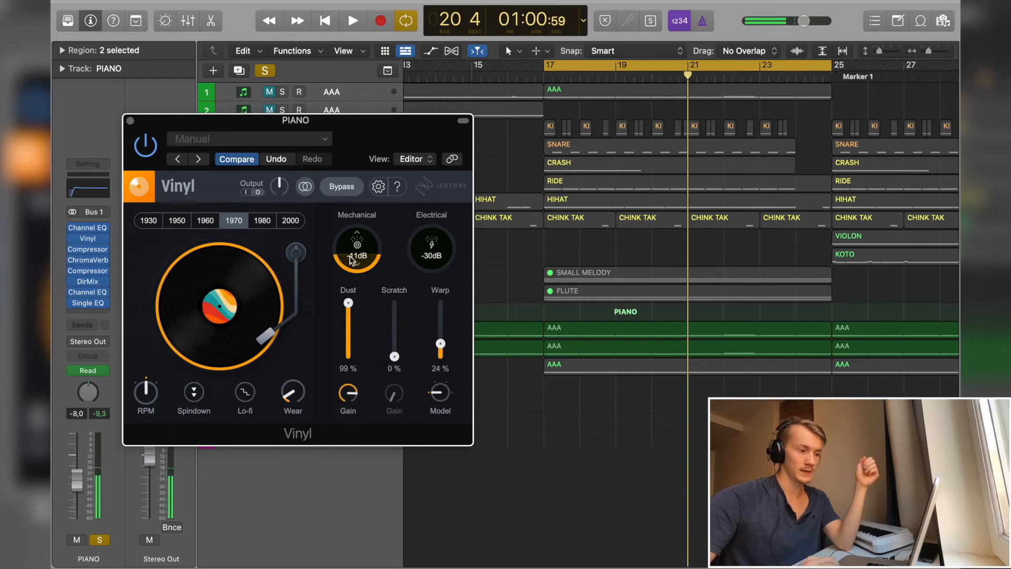
left_click_drag(355, 261, 354, 477)
left_click_drag(351, 312, 351, 487)
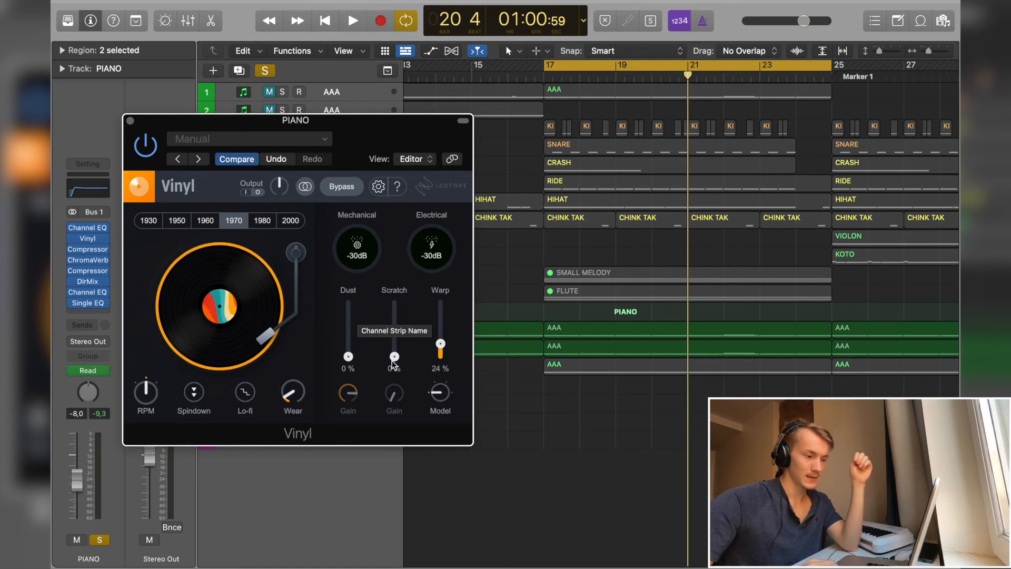
- Play the soloed piano from bar 17 with Vinyl's Scratch at 100% and stop playback
left_click(544, 79)
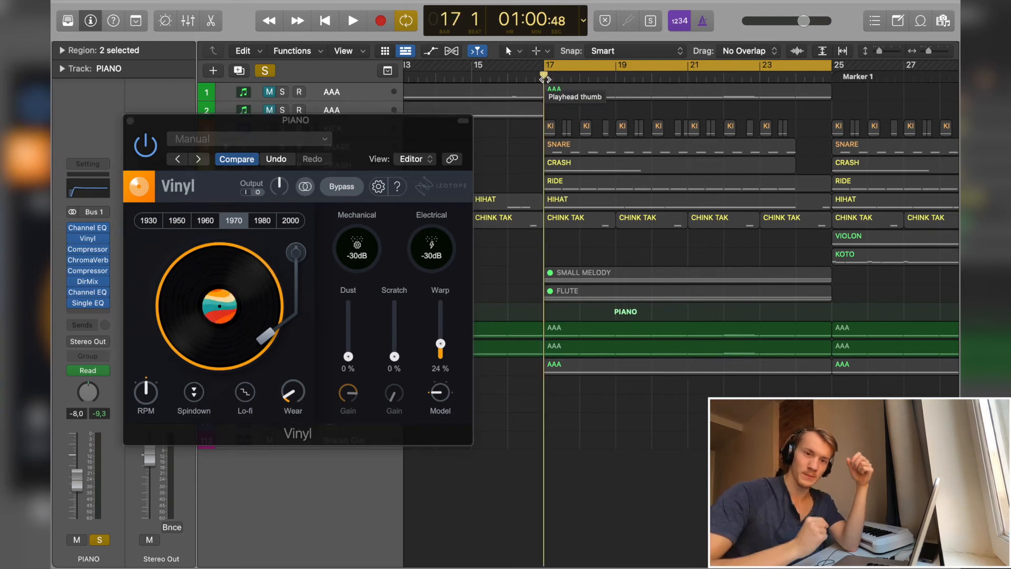
left_click_drag(396, 358, 400, 263)
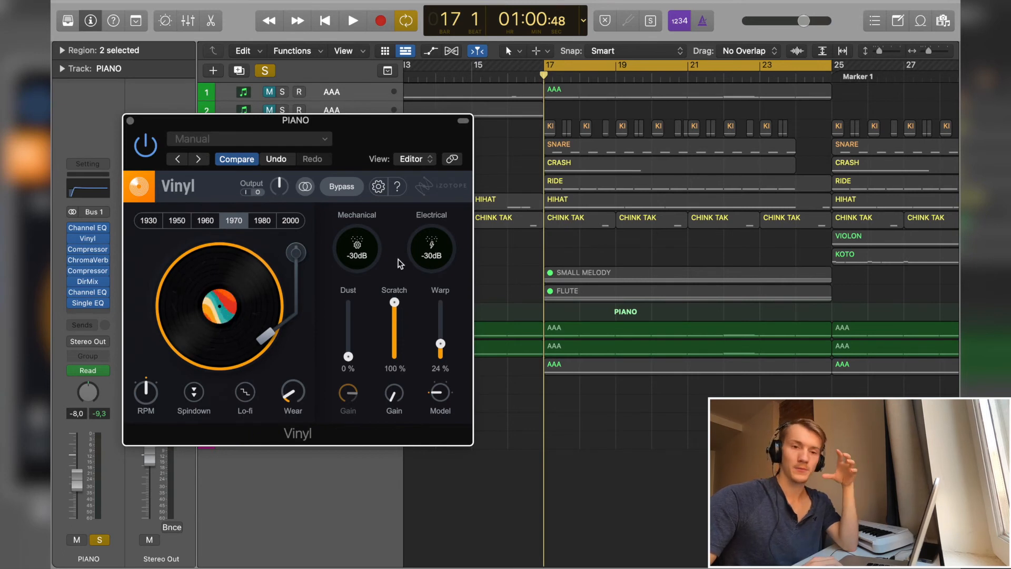
key("space")
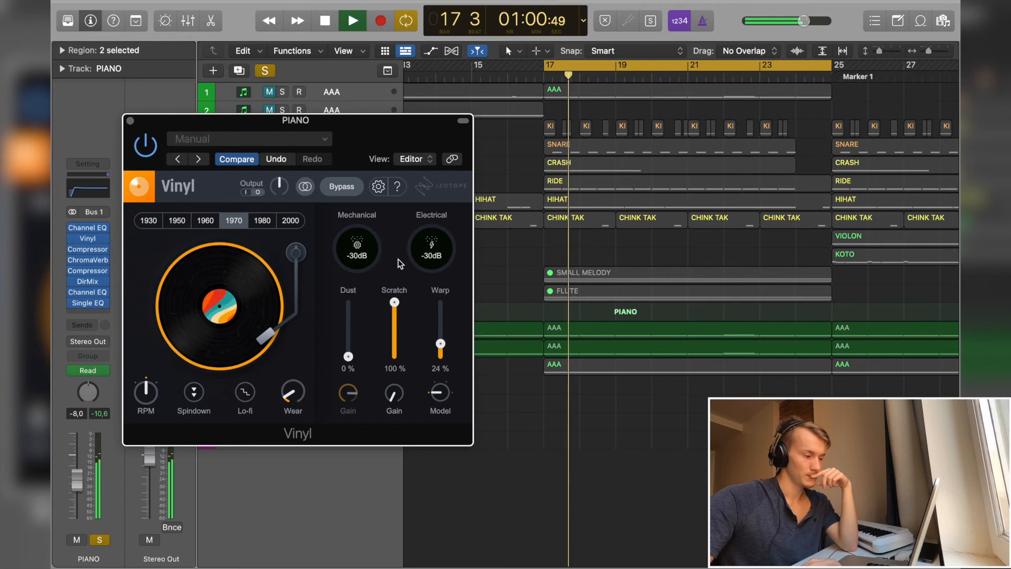
mouse_move(148, 395)
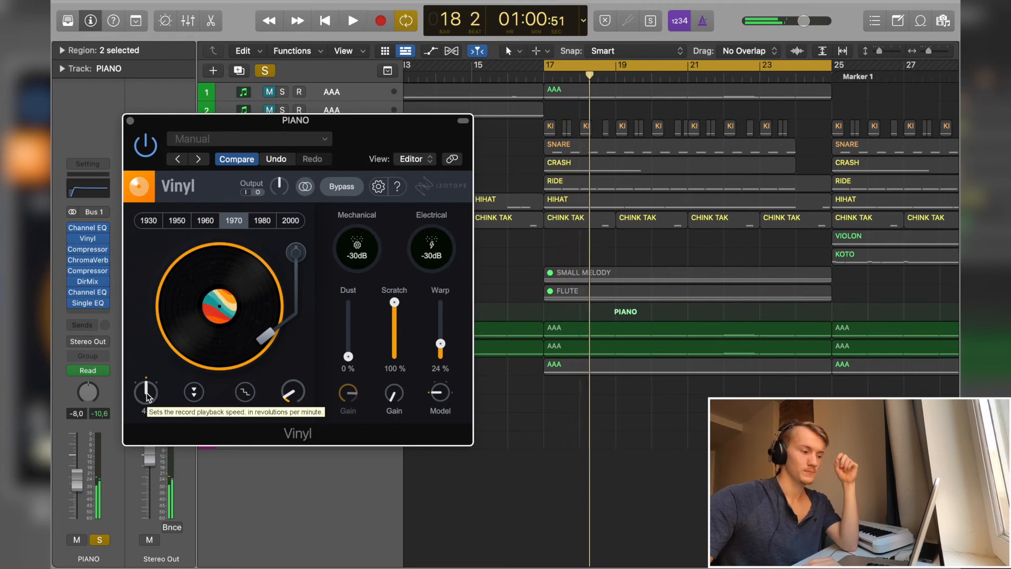
key("space")
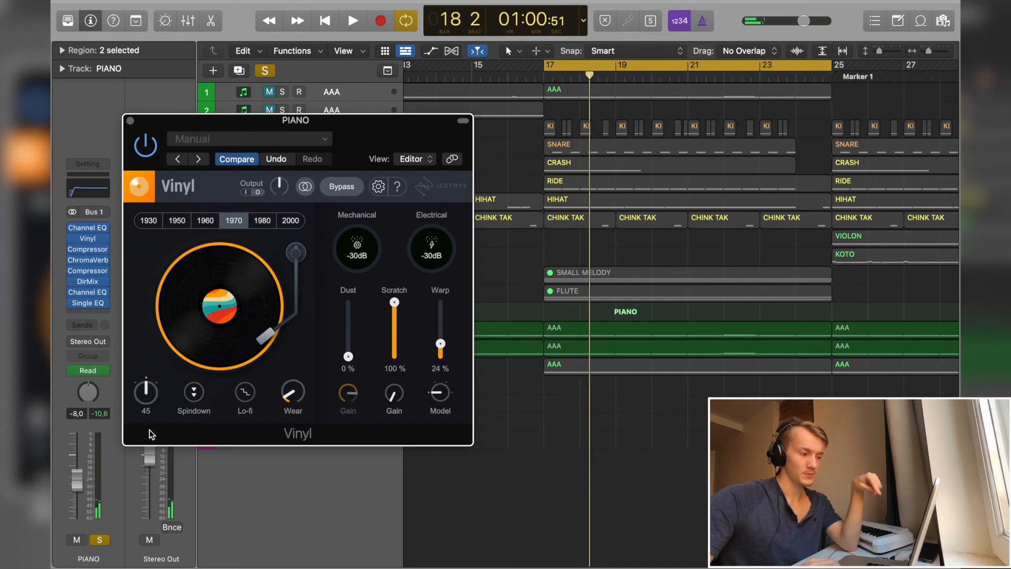
- Audition the piano at 33 and 78 RPM, stop playback, and return RPM to 45 and Scratch to 0%
left_click(146, 392)
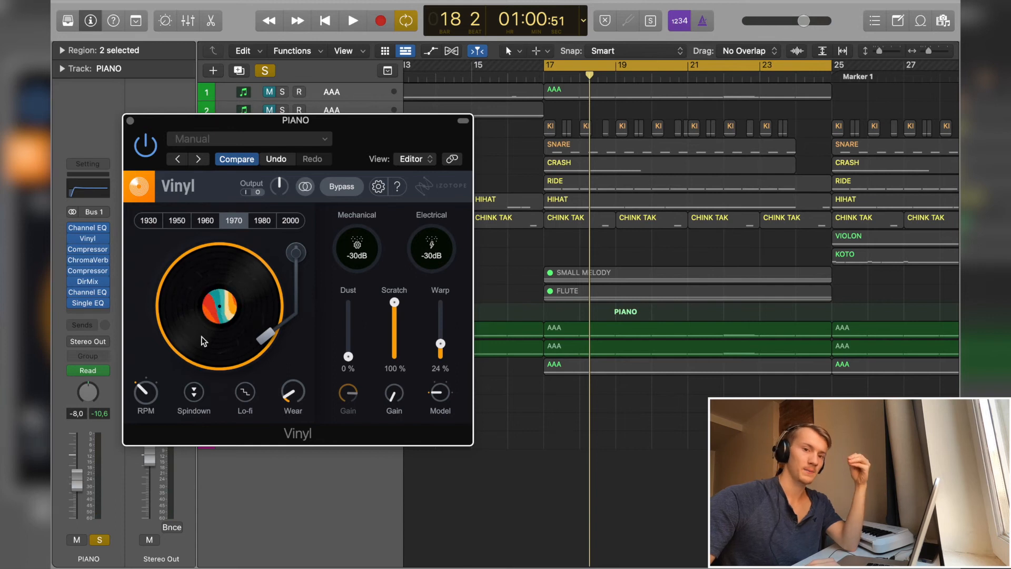
key("space")
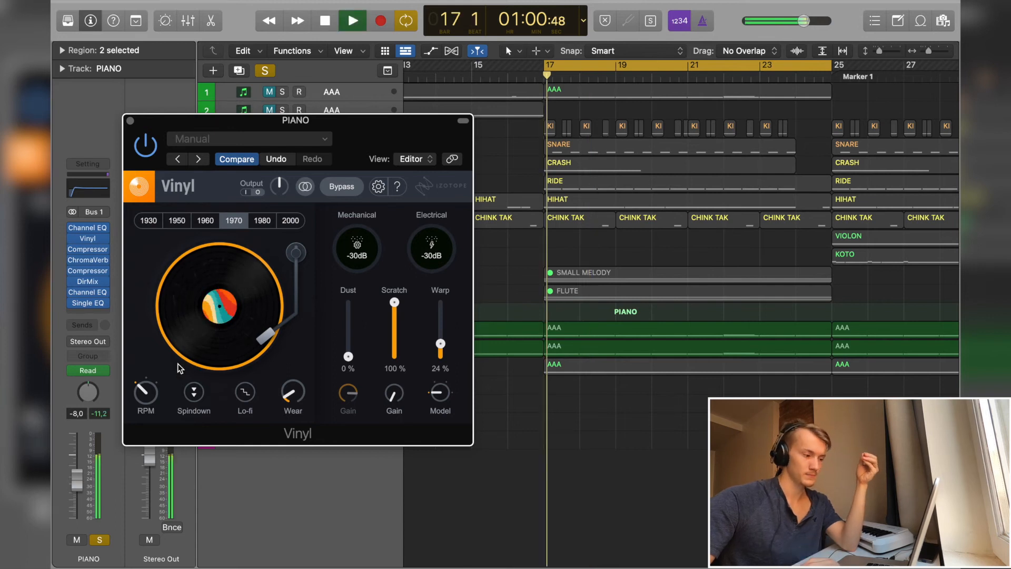
left_click(150, 392)
key("space")
key("space")
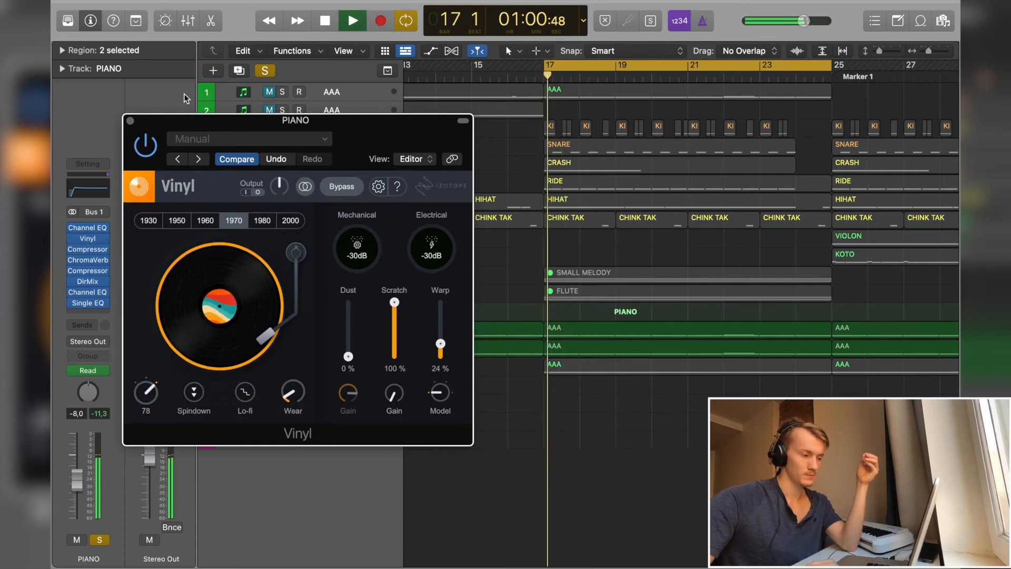
key("space")
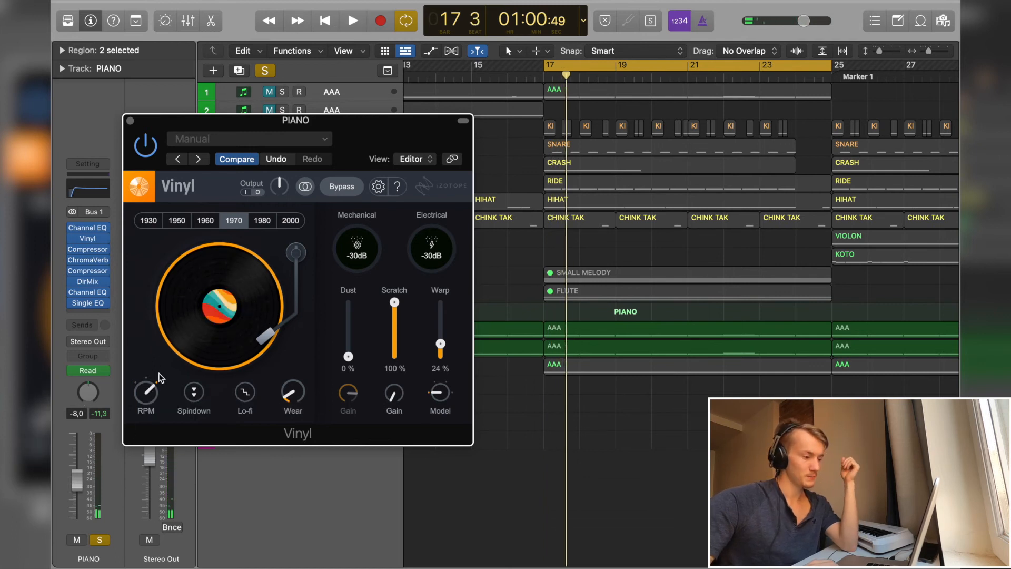
left_click_drag(142, 394, 142, 442)
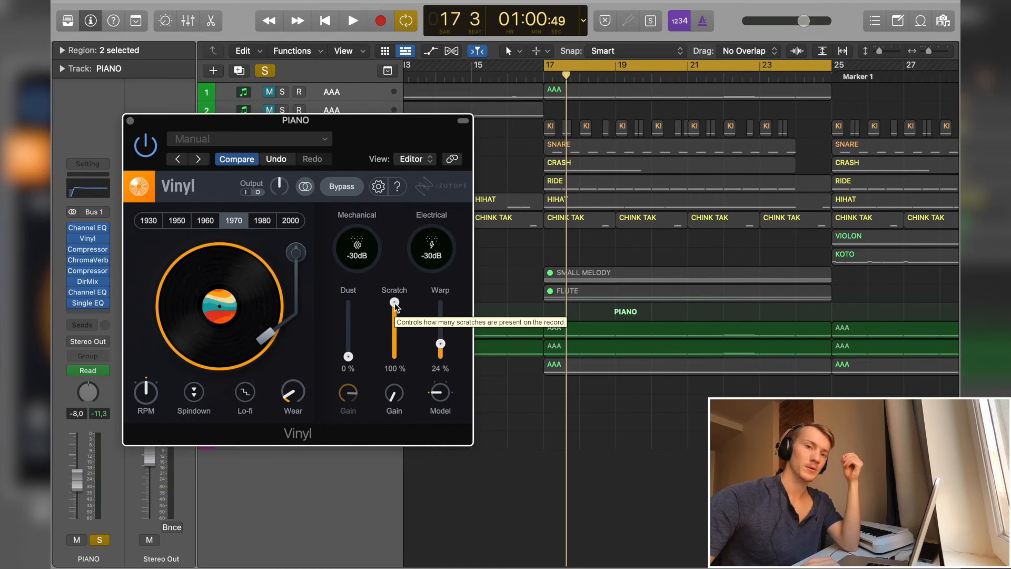
left_click_drag(396, 303, 394, 360)
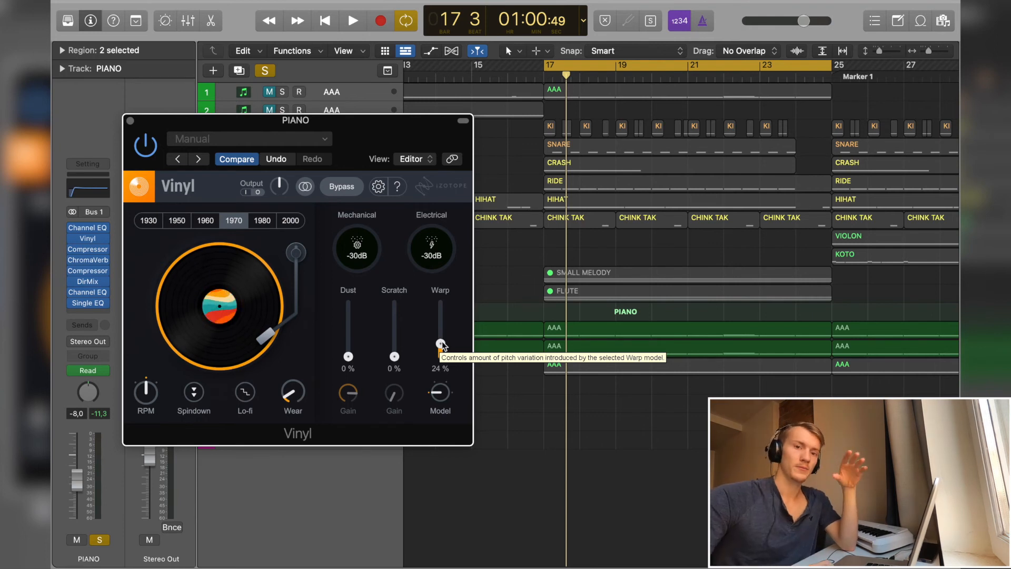
- Play the piano from bar 17 with Warp at 100%, try 33 RPM, and return RPM to 45 and Warp to 24%
key("space")
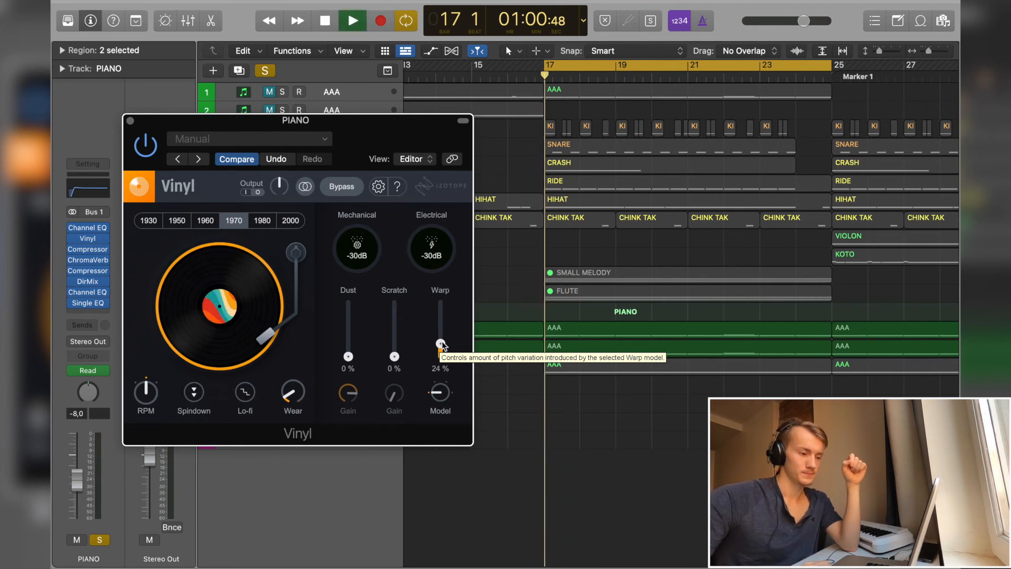
left_click_drag(440, 343, 449, 262)
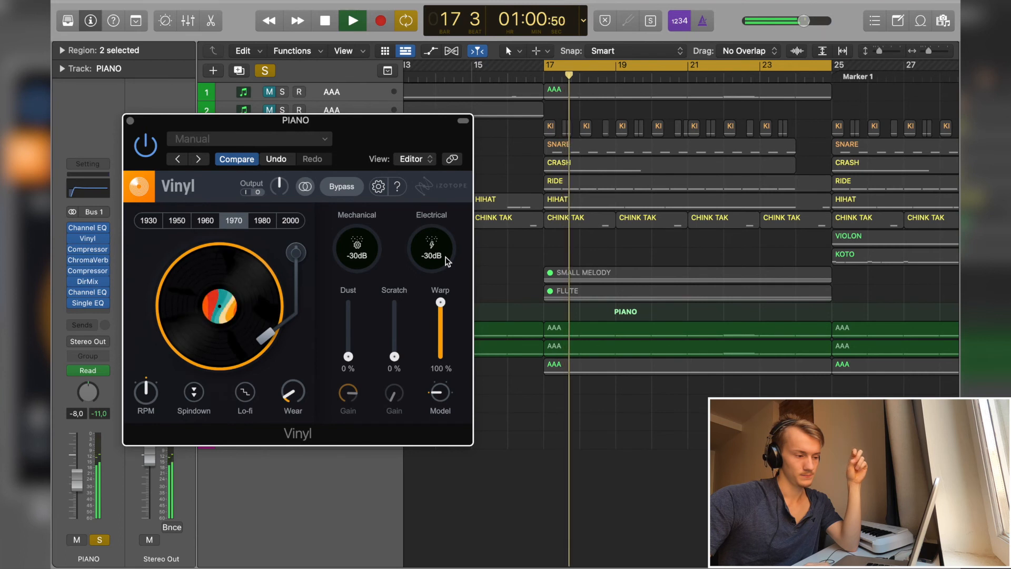
left_click_drag(152, 394, 134, 415)
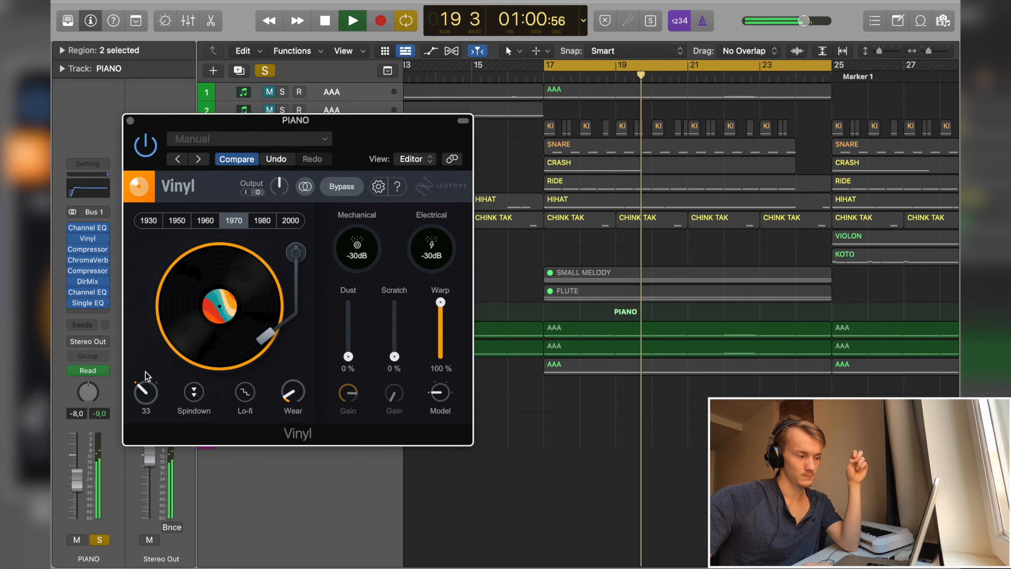
left_click_drag(147, 377, 153, 350)
left_click_drag(440, 302, 442, 346)
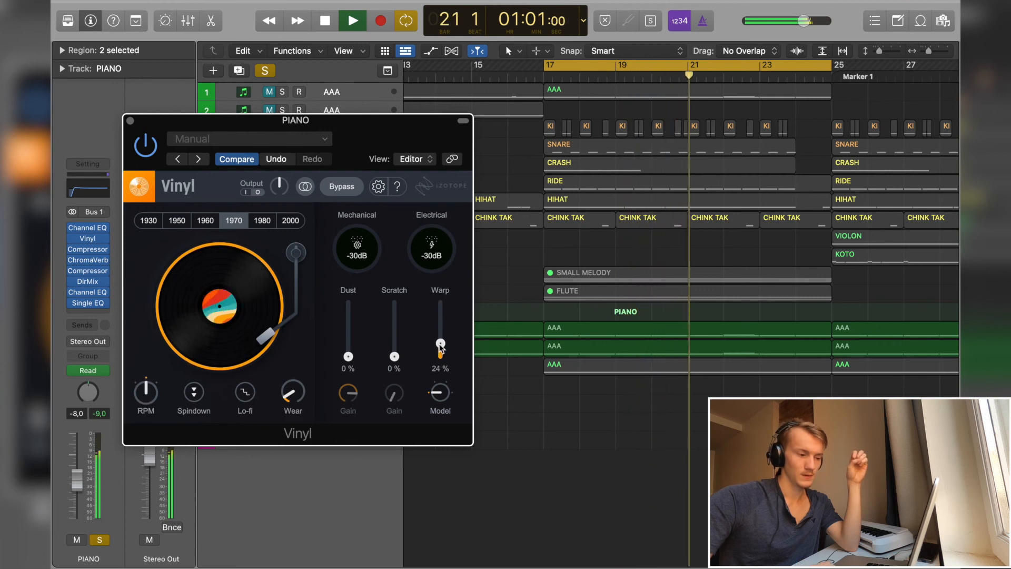
- Stop the piano playback and inspect which Warp model is selected in Vinyl
key("space")
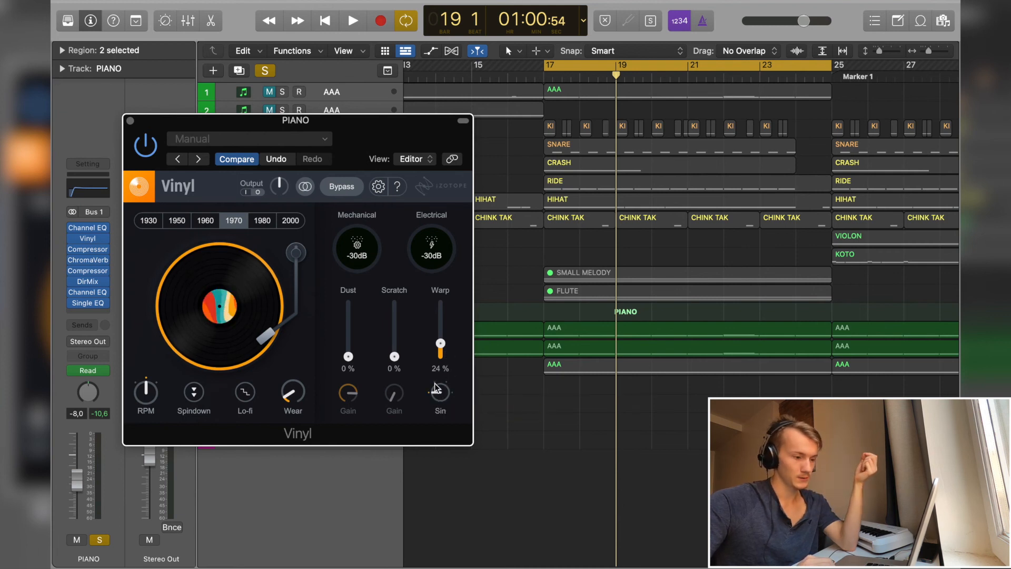
left_click_drag(462, 328, 541, 220)
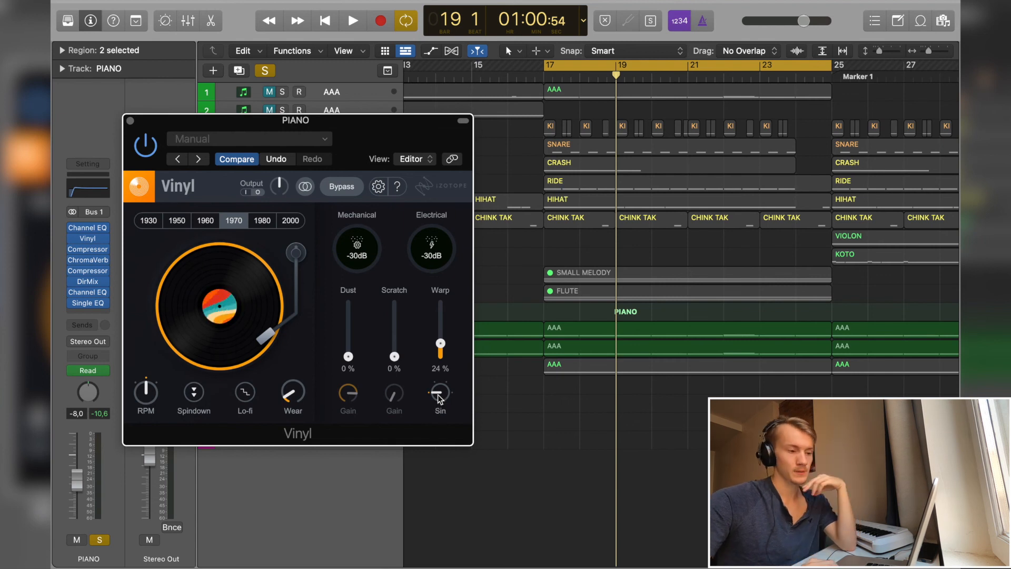
left_click_drag(438, 394, 453, 500)
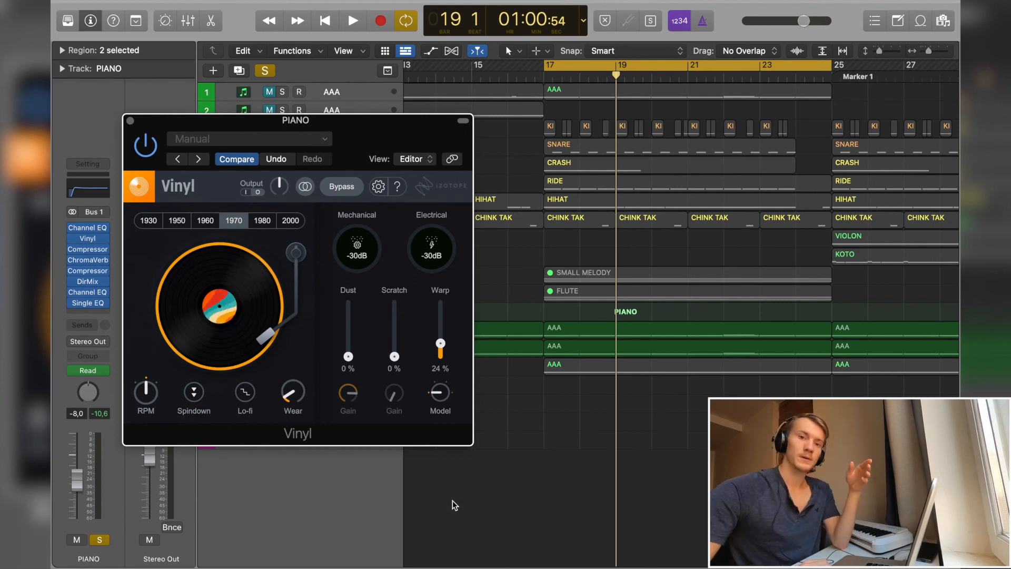
- Close the piano's Vinyl window, collapse the PIANO track stack and take it out of solo
left_click(130, 121)
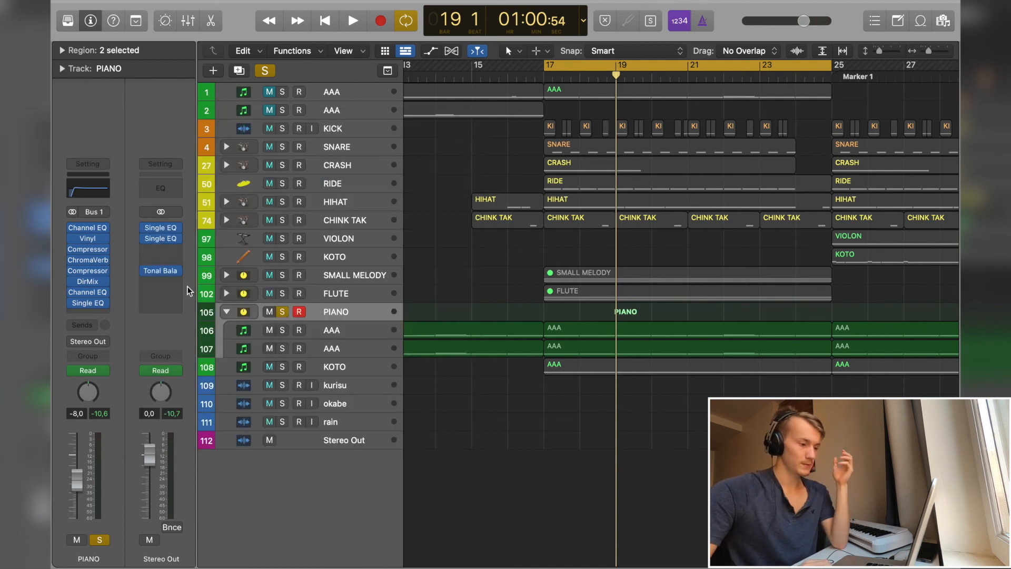
left_click(226, 311)
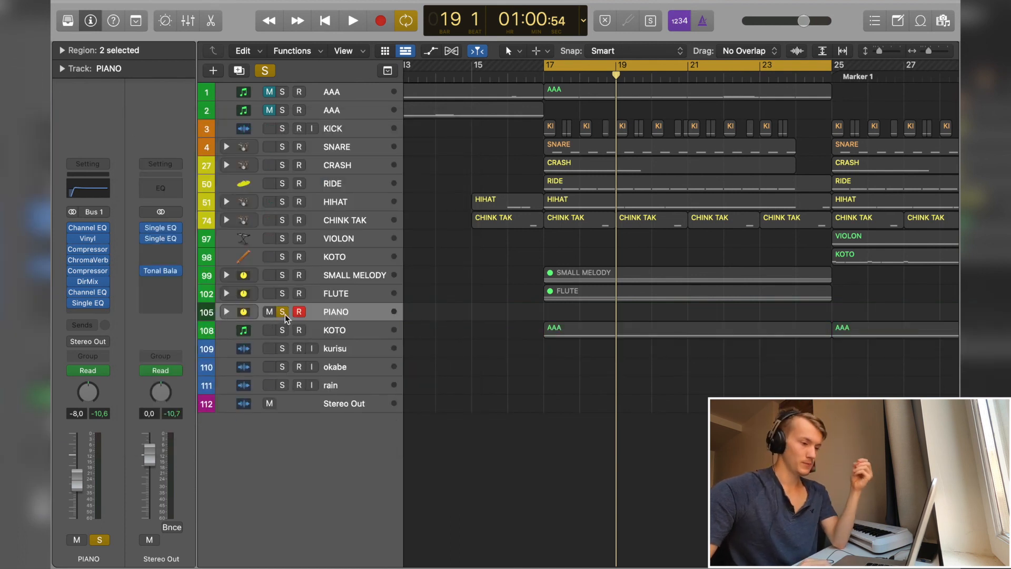
left_click(285, 314)
- Expand the FLUTE track stack, view the Vinyl settings on its first FLUTE track, and close the plug-in and the stack again
left_click(226, 293)
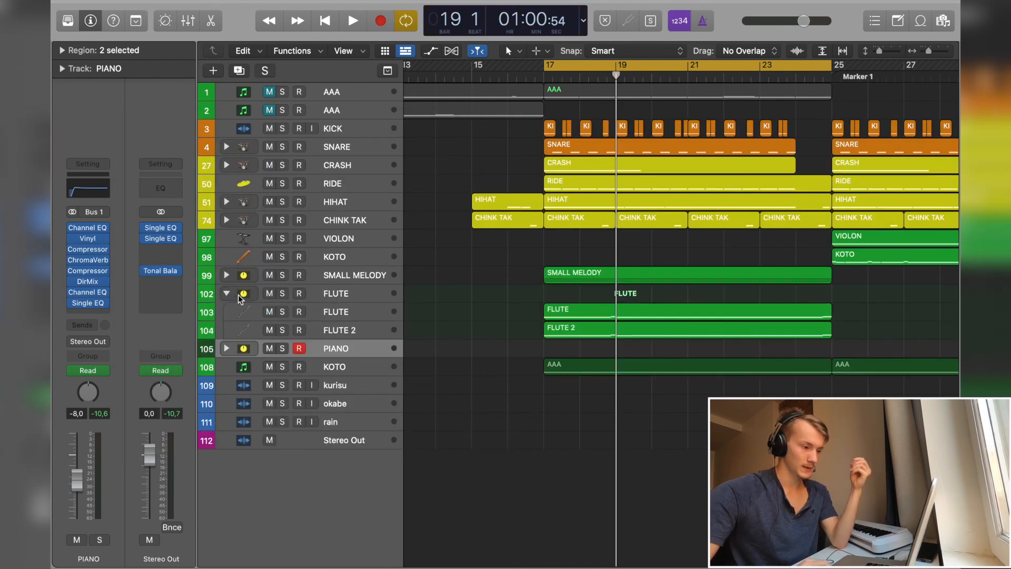
left_click(363, 312)
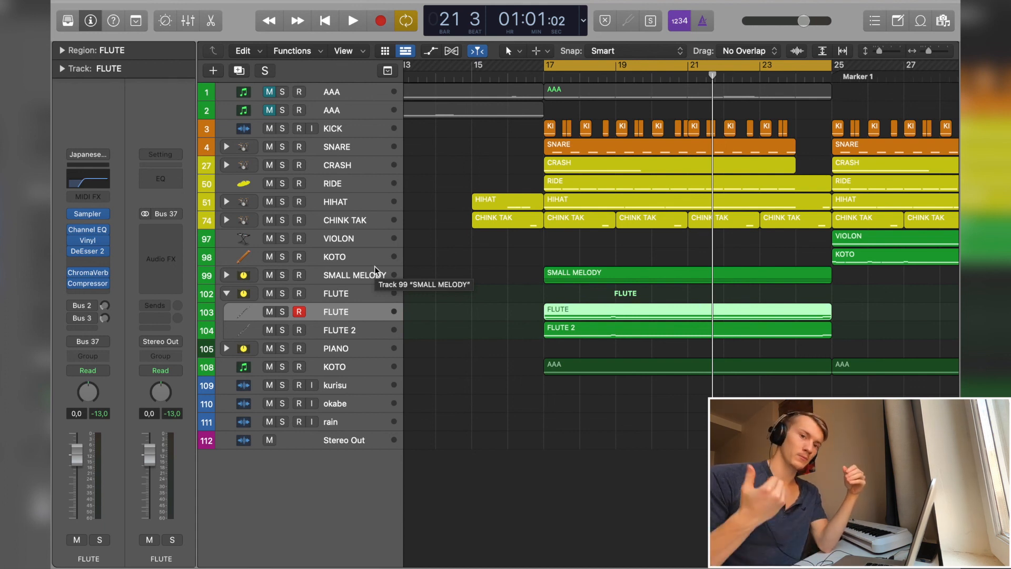
left_click(89, 241)
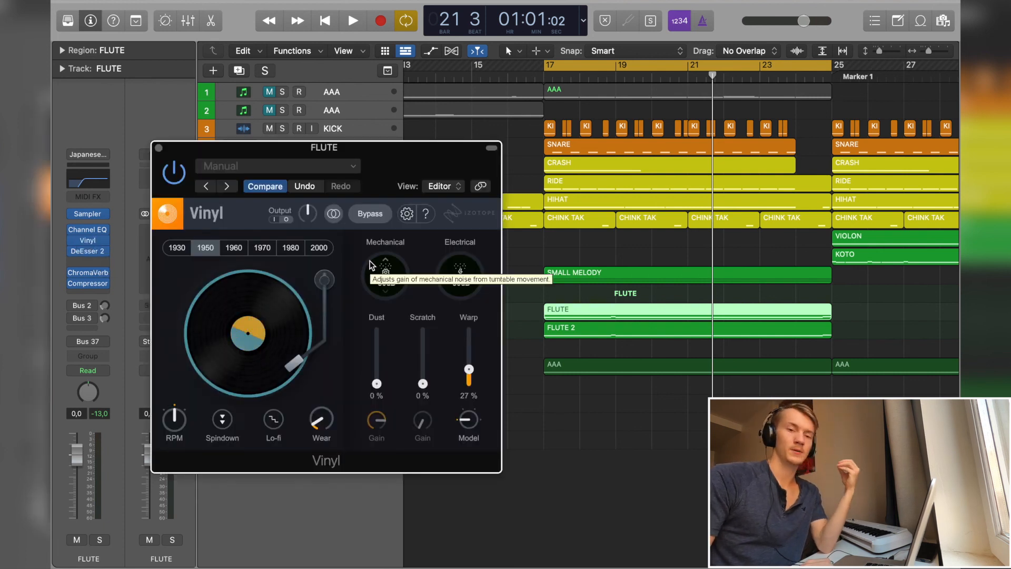
left_click(160, 148)
left_click(227, 293)
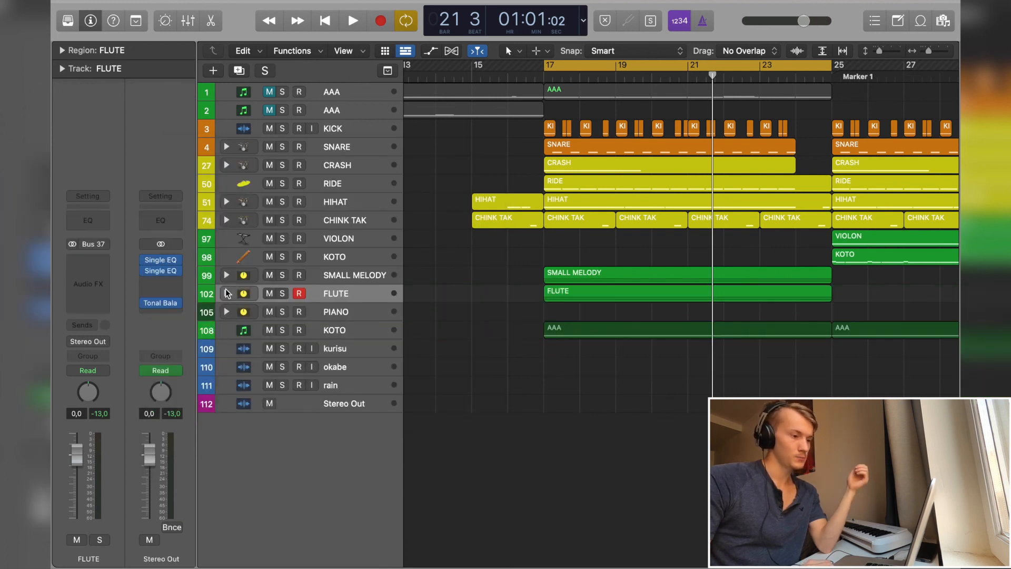
- Select the RIDE track to view its plug-in chain
left_click(322, 208)
left_click(335, 185)
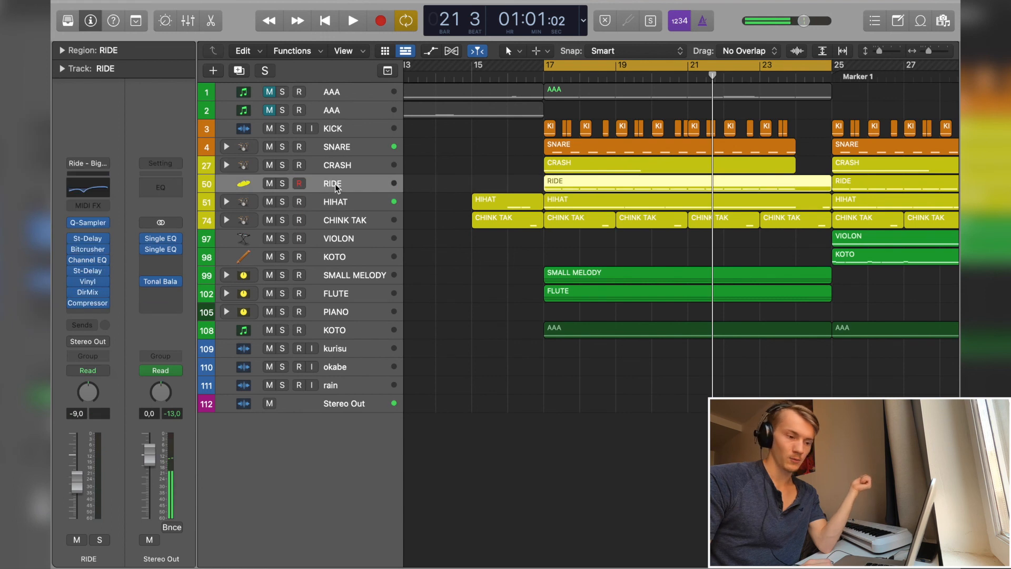